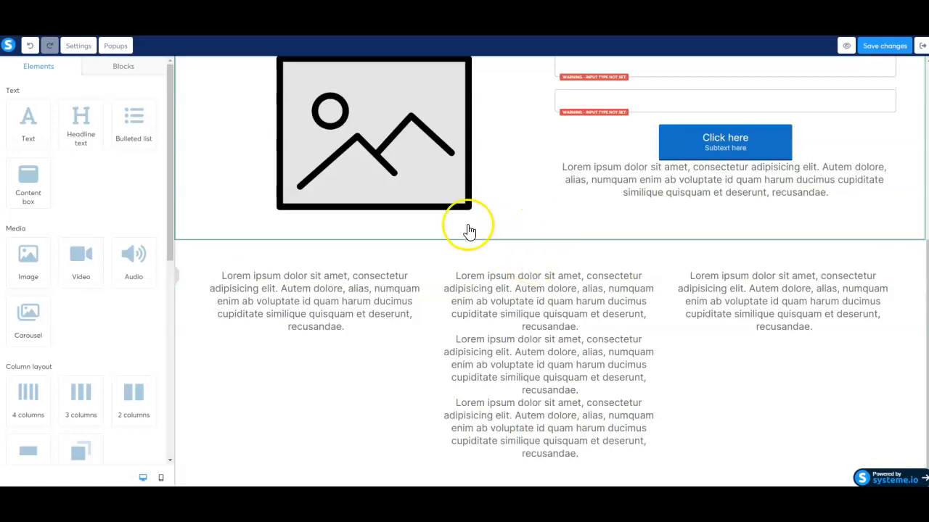
Select and copy the original banner's 'Don't Miss Out!' headline sentence on the Golf Help page.
{"action": "scroll", "coordinate": [469, 231], "scroll_direction": "up", "scroll_amount": 5}
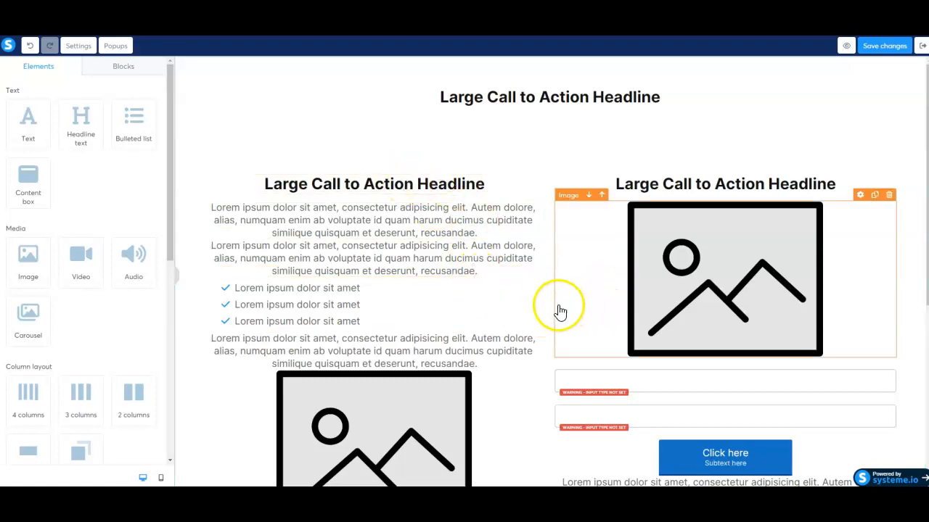
{"action": "scroll", "coordinate": [543, 311], "scroll_direction": "down", "scroll_amount": 5}
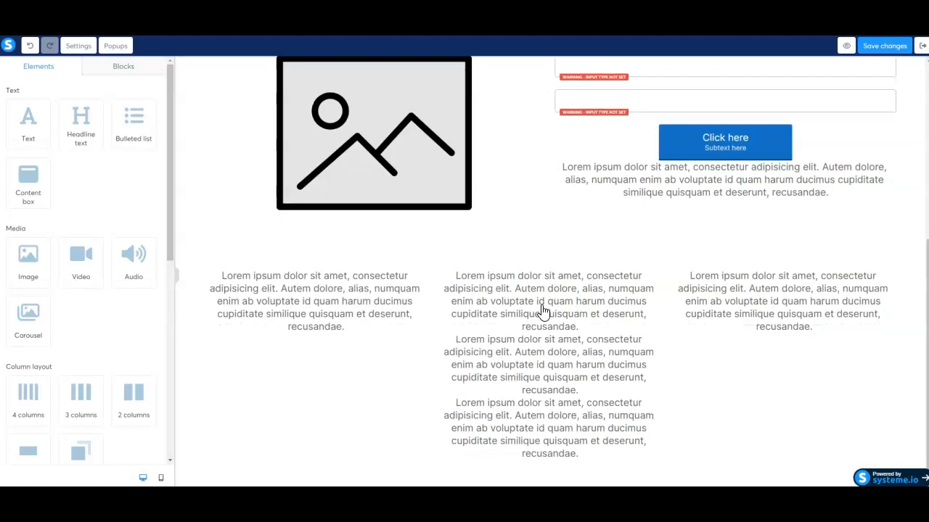
{"action": "scroll", "coordinate": [543, 311], "scroll_direction": "up", "scroll_amount": 5}
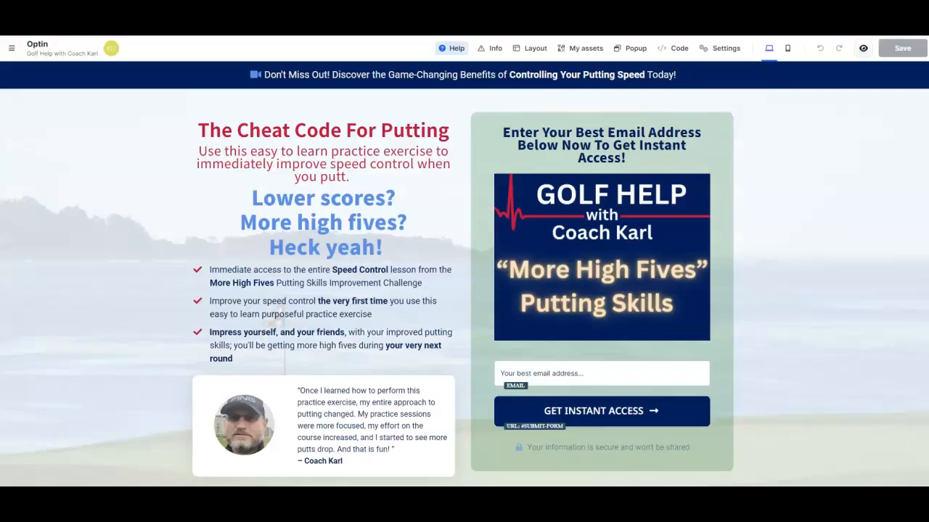
{"action": "left_click", "coordinate": [309, 153]}
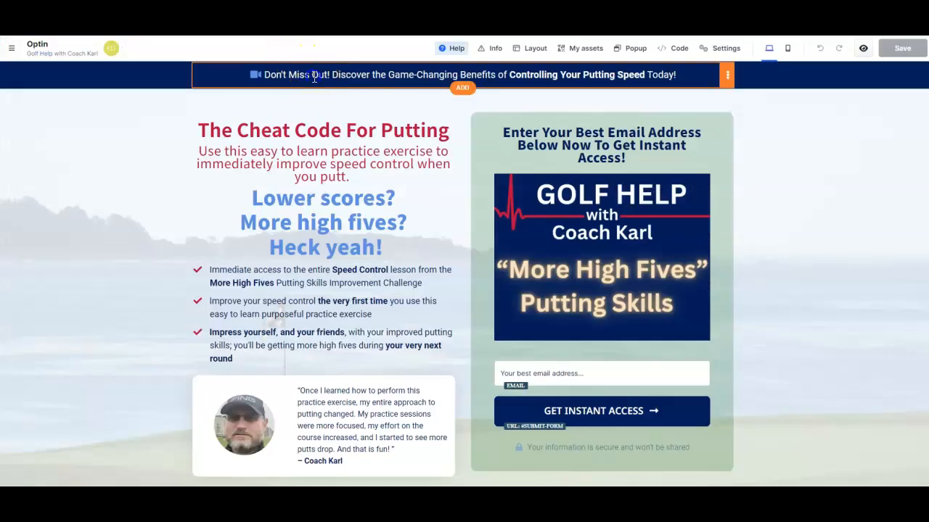
{"action": "left_click", "coordinate": [310, 90]}
{"action": "left_click_drag", "start_coordinate": [258, 90], "coordinate": [661, 94]}
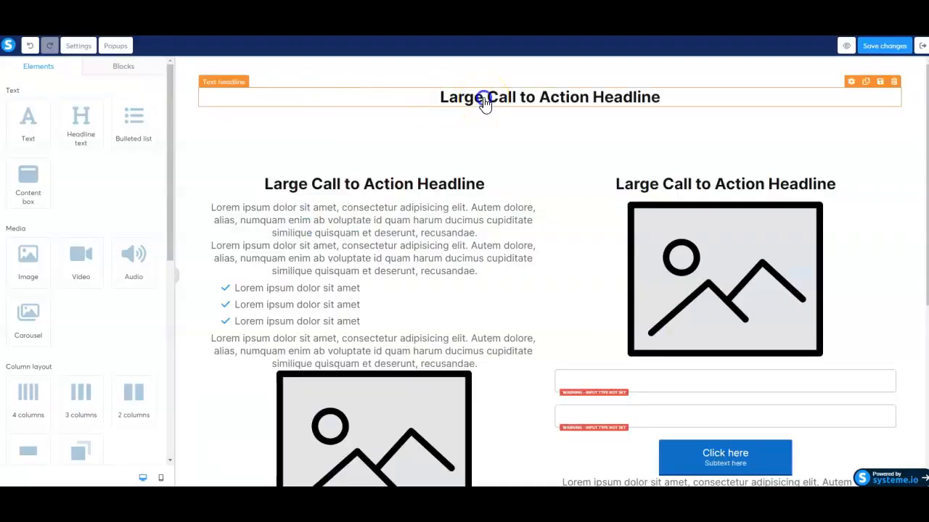
Replace the 'Large Call to Action Headline' placeholder with the pasted Don't Miss Out! sentence.
{"action": "left_click", "coordinate": [485, 101]}
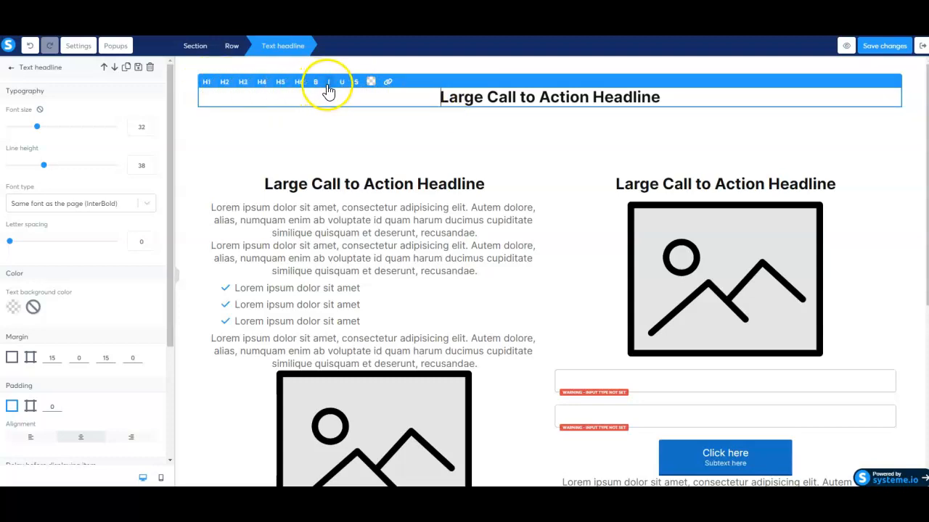
{"action": "left_click", "coordinate": [388, 83]}
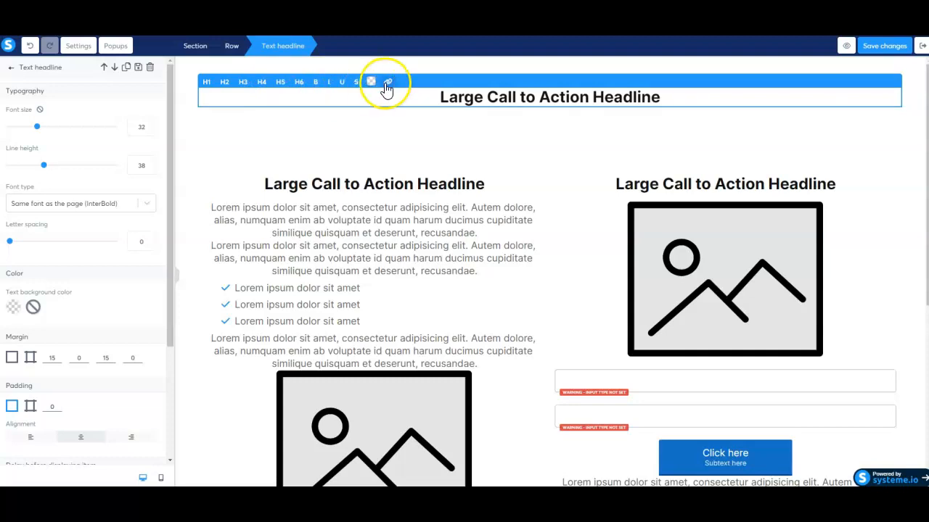
{"action": "left_click", "coordinate": [443, 100]}
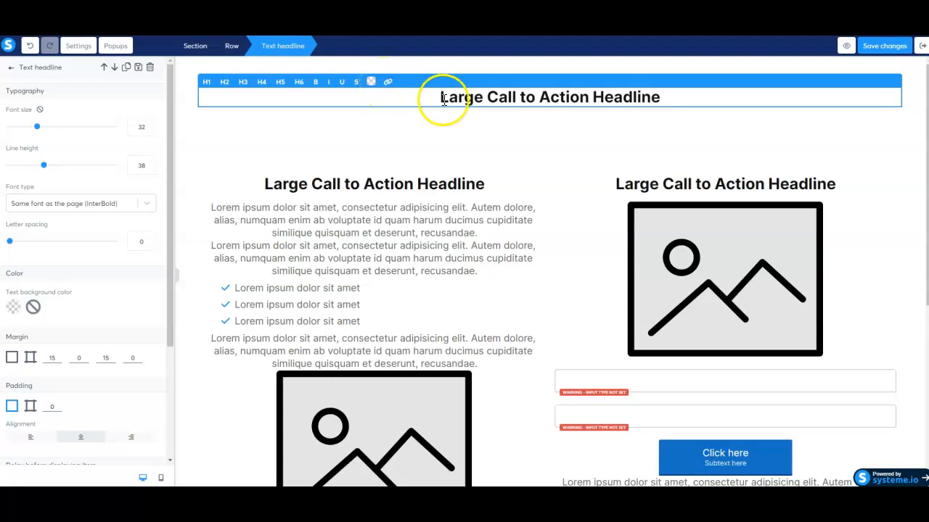
{"action": "left_click_drag", "start_coordinate": [443, 99], "coordinate": [673, 102]}
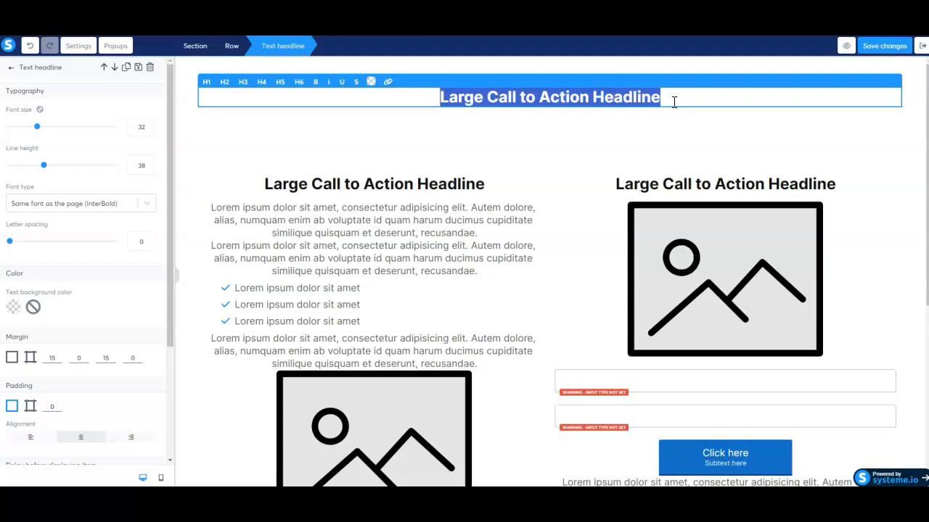
{"action": "type", "text": "Don't Miss Out! Discover the Game-Changing Benefits of Controlling Your Putting Speed Today!"}
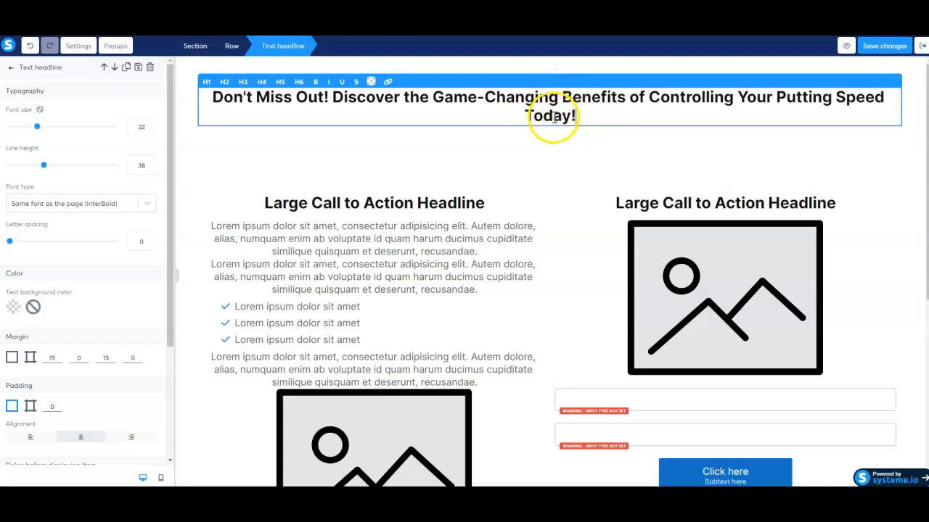
Restyle the new headline as H3 so it fits on one line.
{"action": "triple_click", "coordinate": [236, 96]}
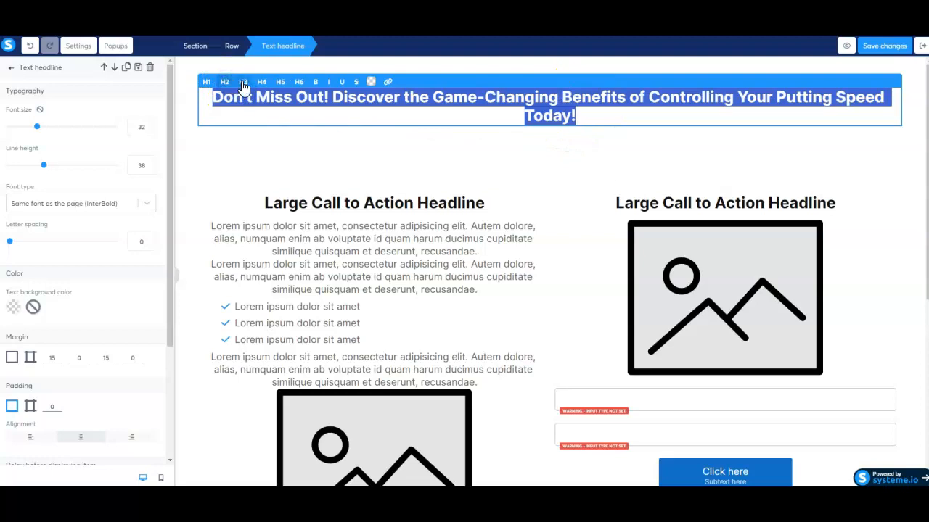
{"action": "left_click", "coordinate": [245, 83]}
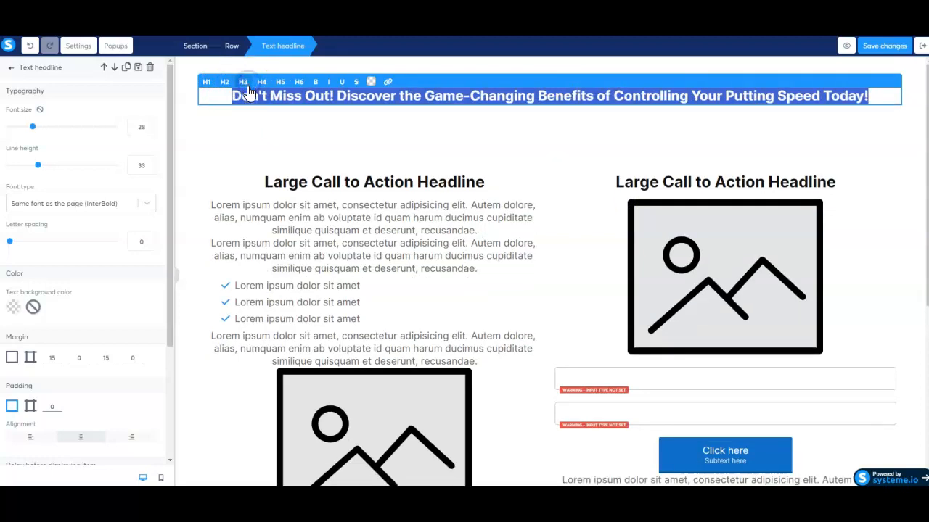
{"action": "left_click", "coordinate": [317, 125]}
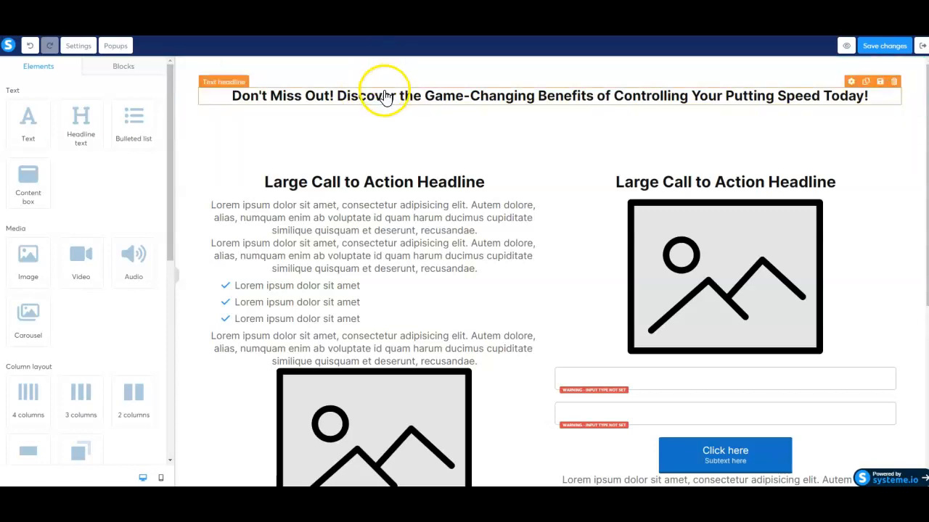
Select the headline section and look through its settings.
{"action": "left_click", "coordinate": [491, 77]}
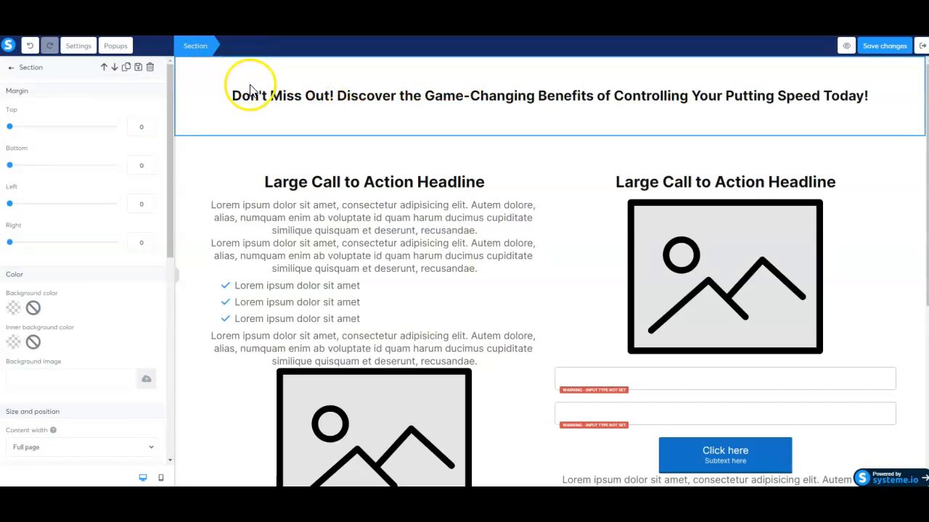
{"action": "left_click", "coordinate": [11, 67]}
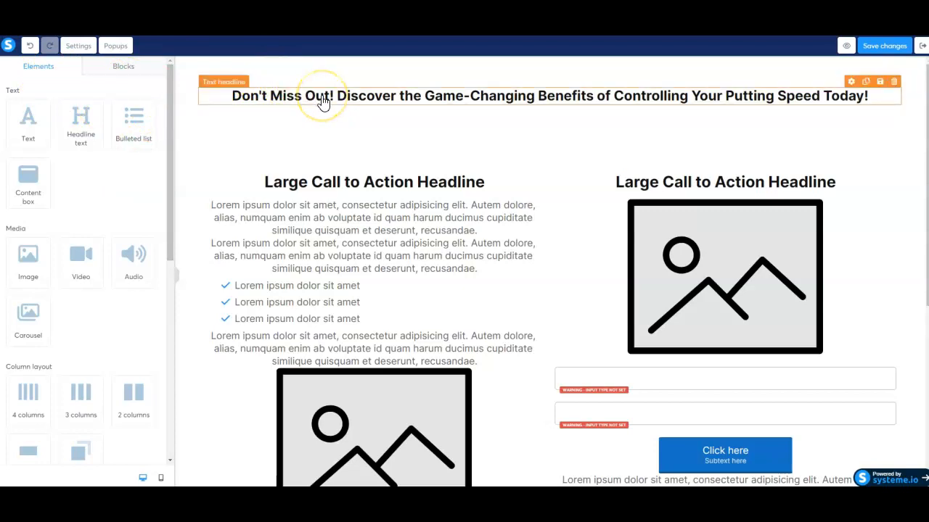
{"action": "left_click", "coordinate": [305, 69]}
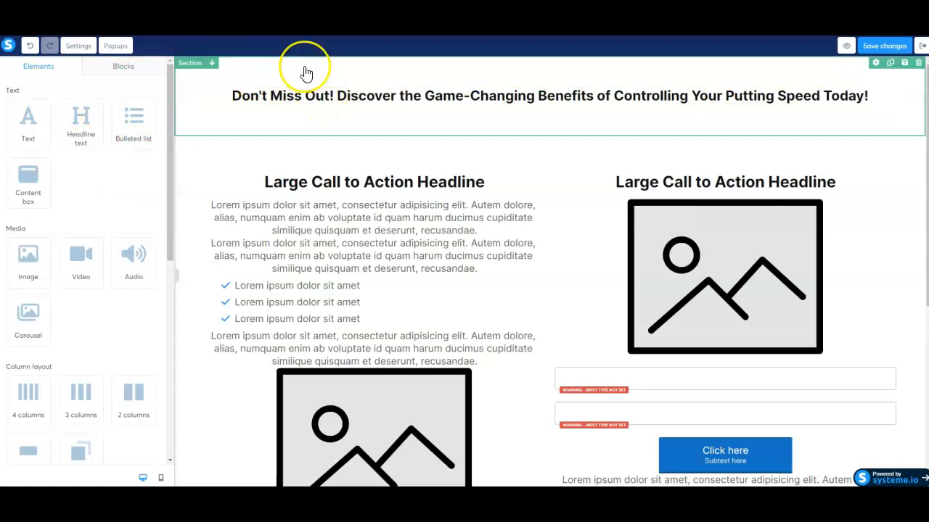
{"action": "left_click", "coordinate": [435, 67]}
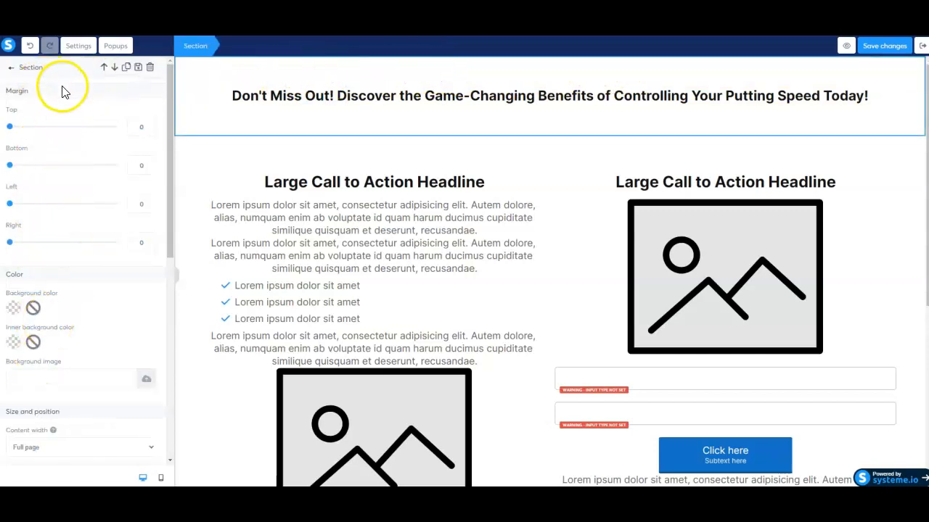
{"action": "left_click", "coordinate": [10, 71]}
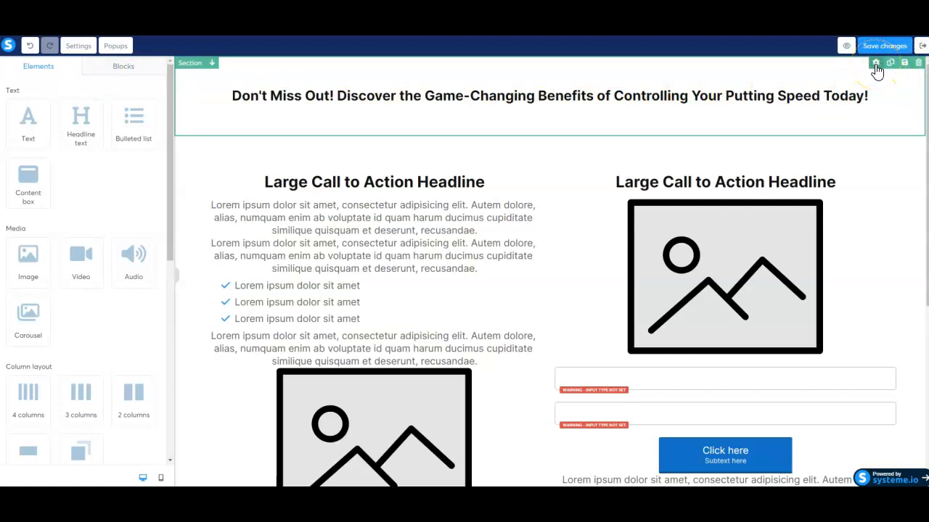
Duplicate the headline section and start deleting the copy, leaving the confirmation pending.
{"action": "left_click", "coordinate": [876, 64]}
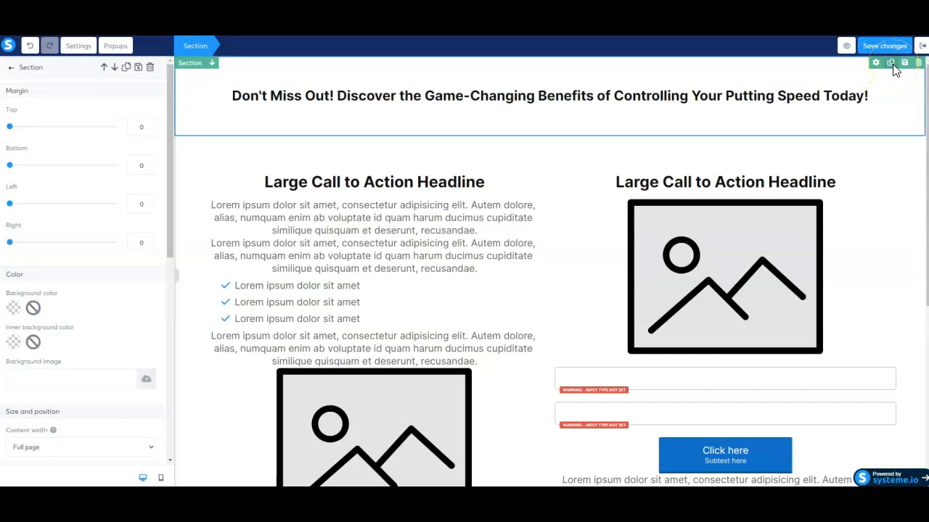
{"action": "left_click", "coordinate": [892, 64]}
{"action": "left_click", "coordinate": [811, 156]}
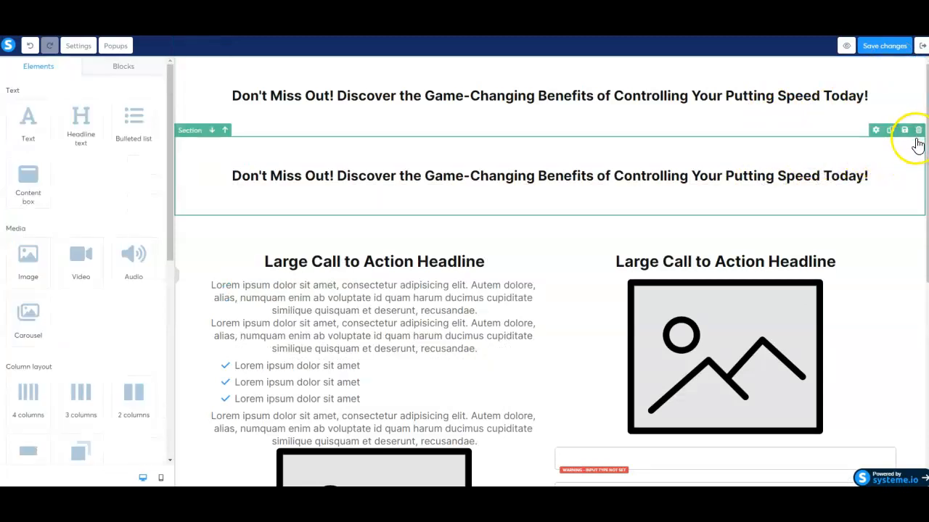
{"action": "left_click", "coordinate": [918, 131]}
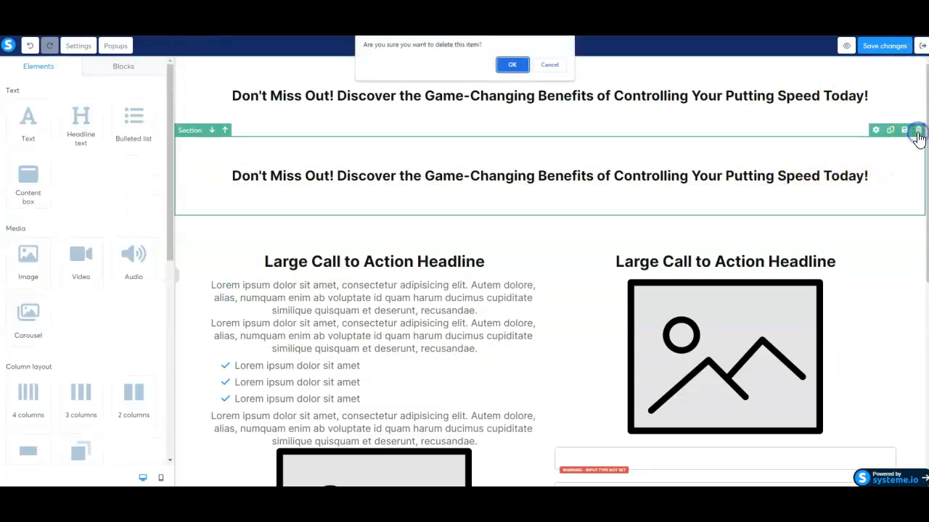
{"action": "left_click", "coordinate": [513, 65]}
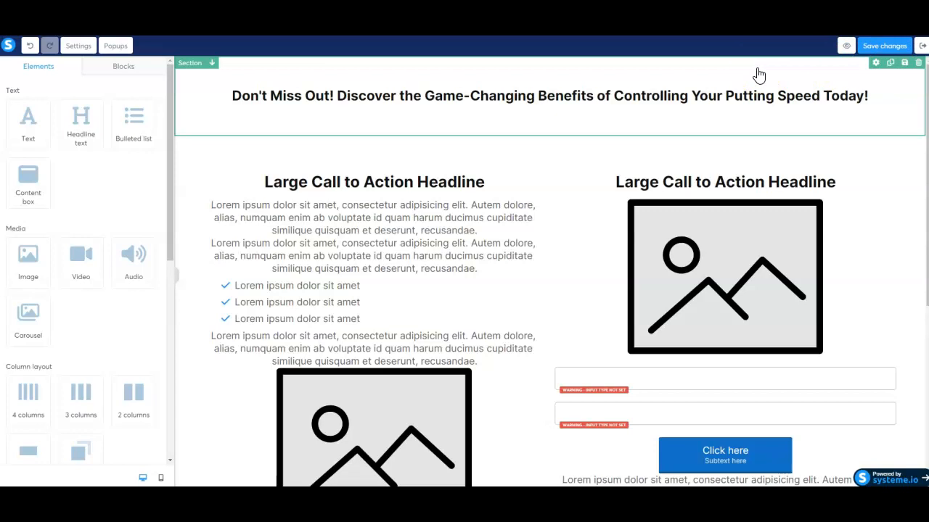
Bring up the remaining headline section's settings, with zero margins and no background.
{"action": "left_click", "coordinate": [875, 63]}
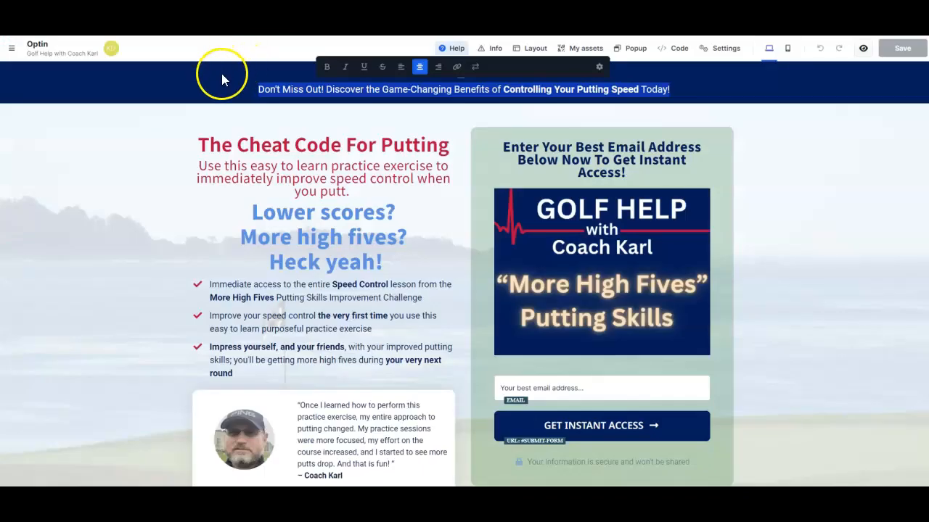
{"action": "left_click", "coordinate": [222, 73]}
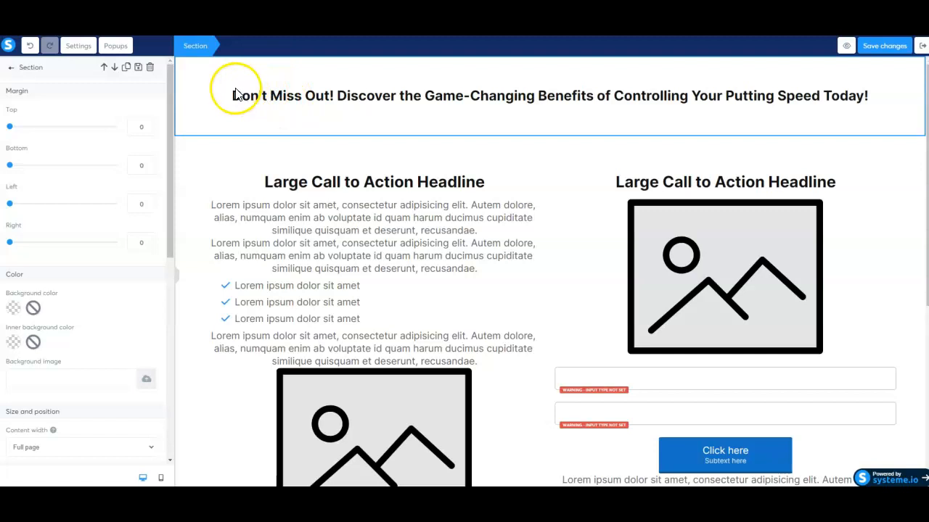
Nudge the headline section's top and left margin sliders.
{"action": "left_click", "coordinate": [11, 129]}
{"action": "mouse_move", "coordinate": [11, 129]}
{"action": "left_mouse_down"}
{"action": "mouse_move", "coordinate": [54, 137]}
{"action": "mouse_move", "coordinate": [6, 129]}
{"action": "left_mouse_up"}
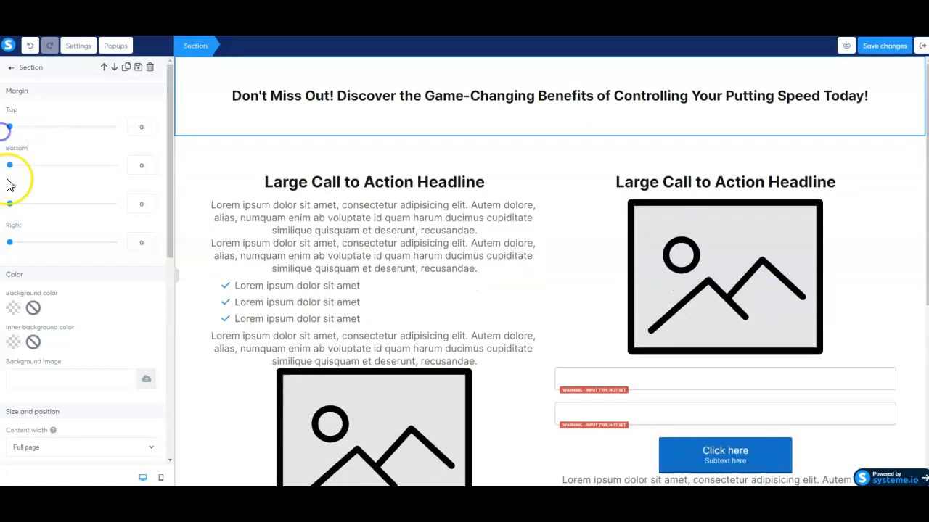
{"action": "mouse_move", "coordinate": [10, 204]}
{"action": "left_mouse_down"}
{"action": "mouse_move", "coordinate": [66, 209]}
{"action": "mouse_move", "coordinate": [7, 204]}
{"action": "left_mouse_up"}
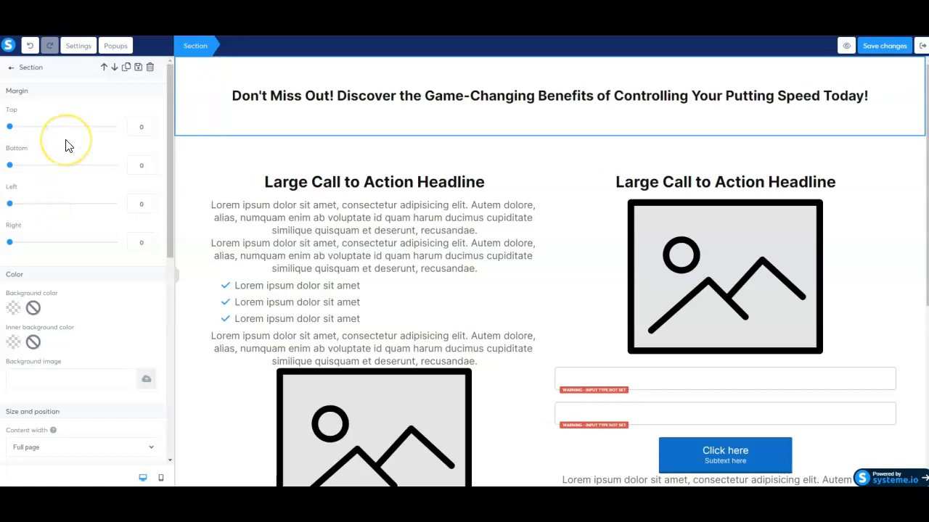
Set the headline section's top and bottom padding from 40 to 0.
{"action": "scroll", "coordinate": [65, 146], "scroll_direction": "down", "scroll_amount": 5}
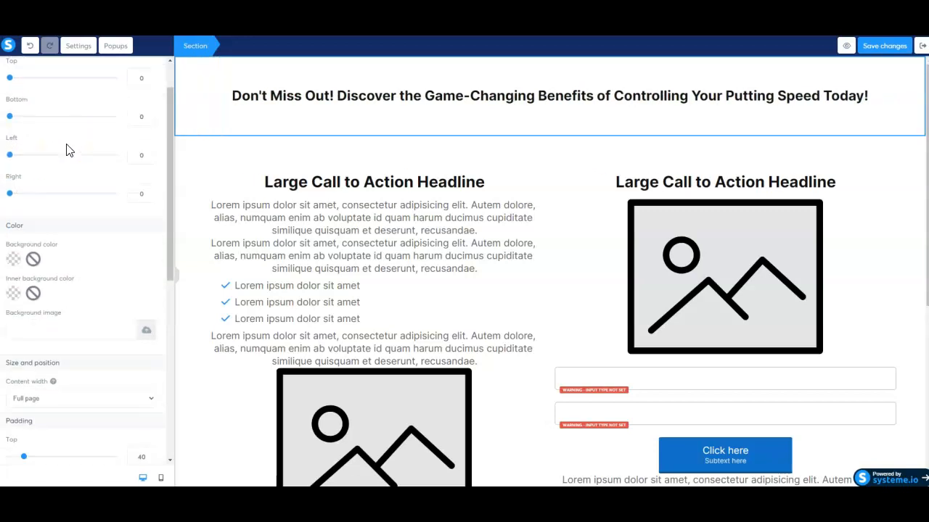
{"action": "scroll", "coordinate": [65, 147], "scroll_direction": "down", "scroll_amount": 2}
{"action": "scroll", "coordinate": [66, 149], "scroll_direction": "up", "scroll_amount": 2}
{"action": "scroll", "coordinate": [67, 144], "scroll_direction": "down", "scroll_amount": 2}
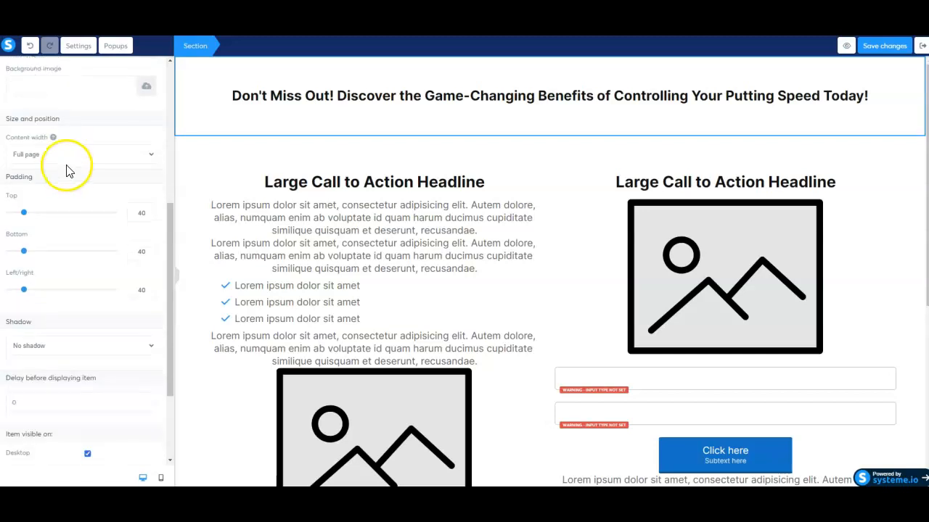
{"action": "scroll", "coordinate": [21, 186], "scroll_direction": "down", "scroll_amount": 2}
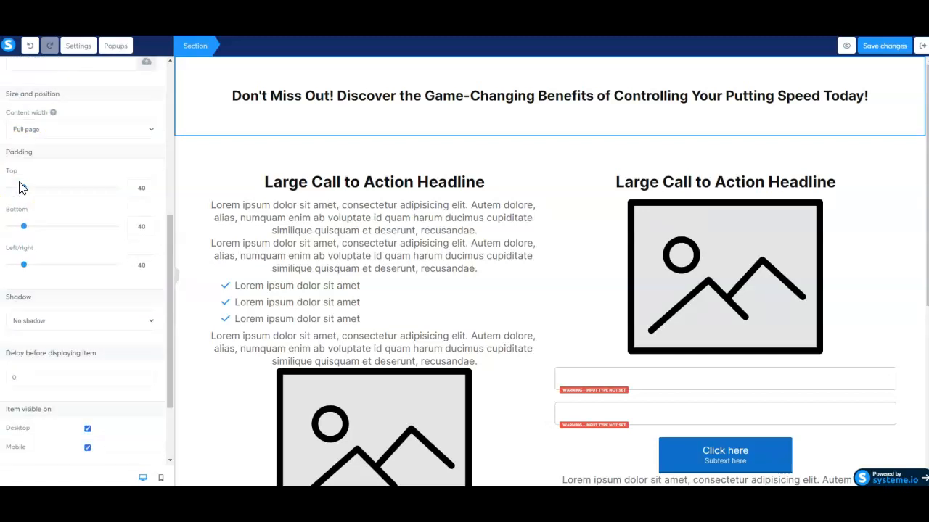
{"action": "left_click_drag", "start_coordinate": [26, 169], "coordinate": [9, 168]}
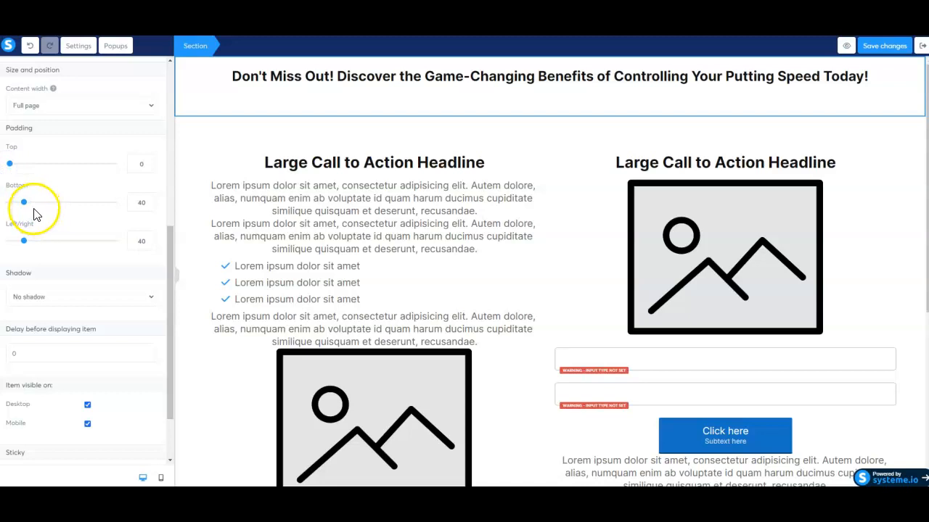
{"action": "left_click", "coordinate": [25, 205]}
{"action": "left_click_drag", "start_coordinate": [24, 207], "coordinate": [8, 209]}
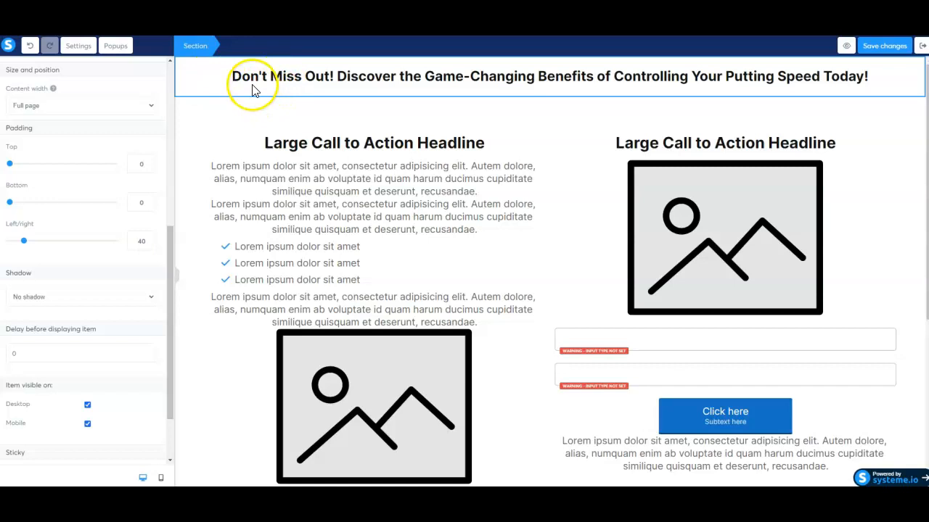
{"action": "left_click", "coordinate": [270, 85]}
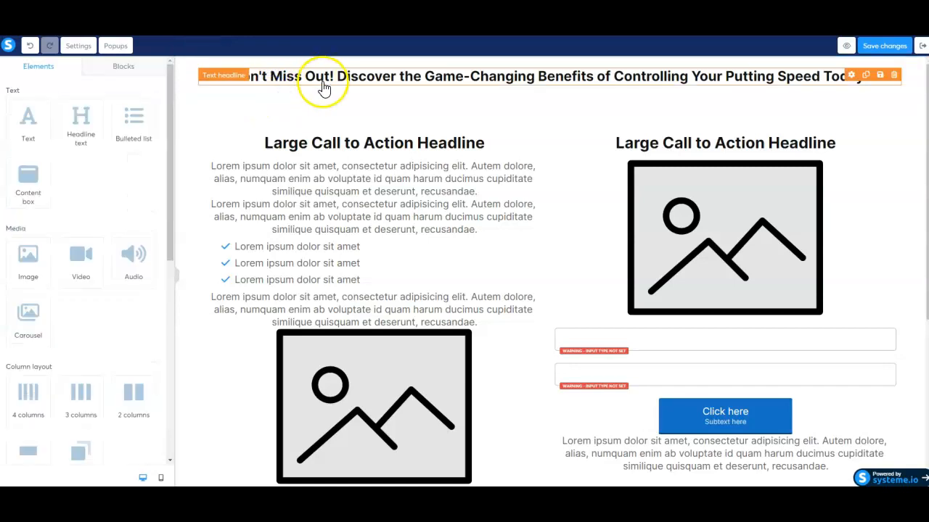
Set the headline row's top and bottom padding from 10 to 0.
{"action": "left_click", "coordinate": [414, 91]}
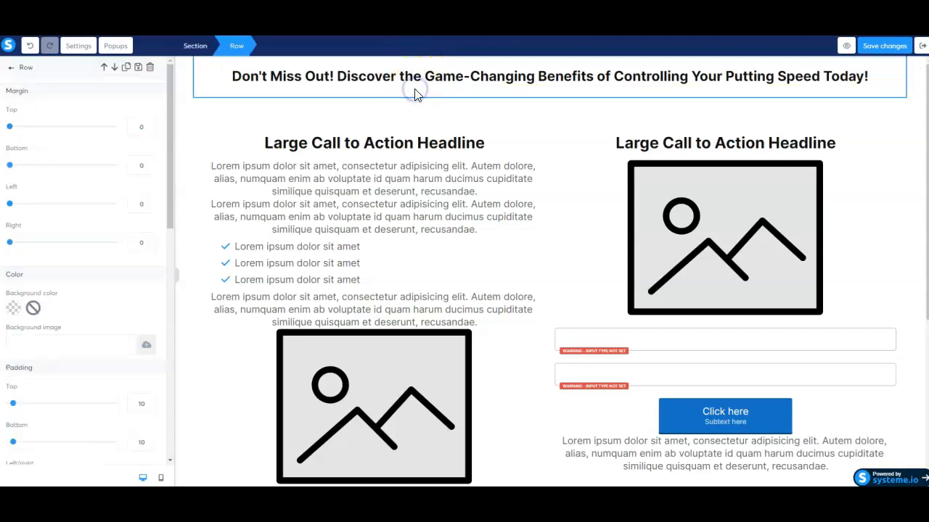
{"action": "scroll", "coordinate": [124, 184], "scroll_direction": "down", "scroll_amount": 3}
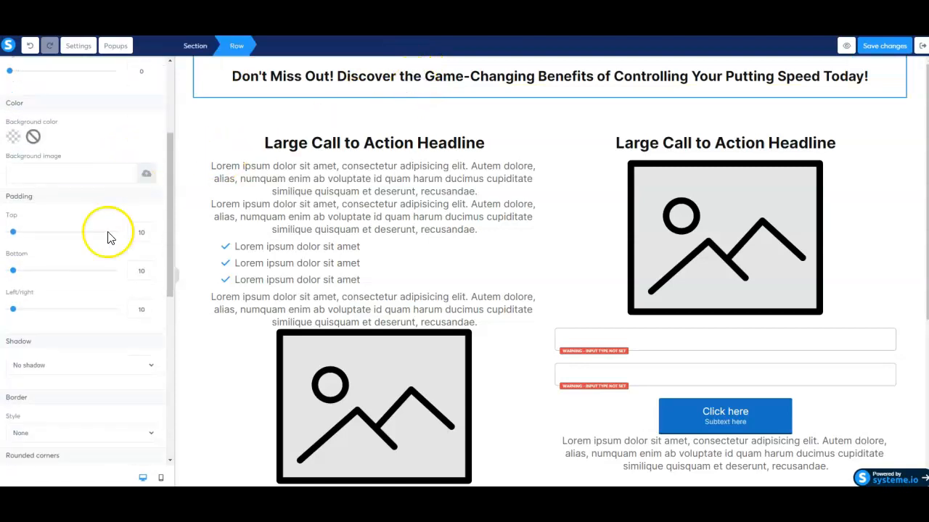
{"action": "left_click_drag", "start_coordinate": [13, 209], "coordinate": [8, 209]}
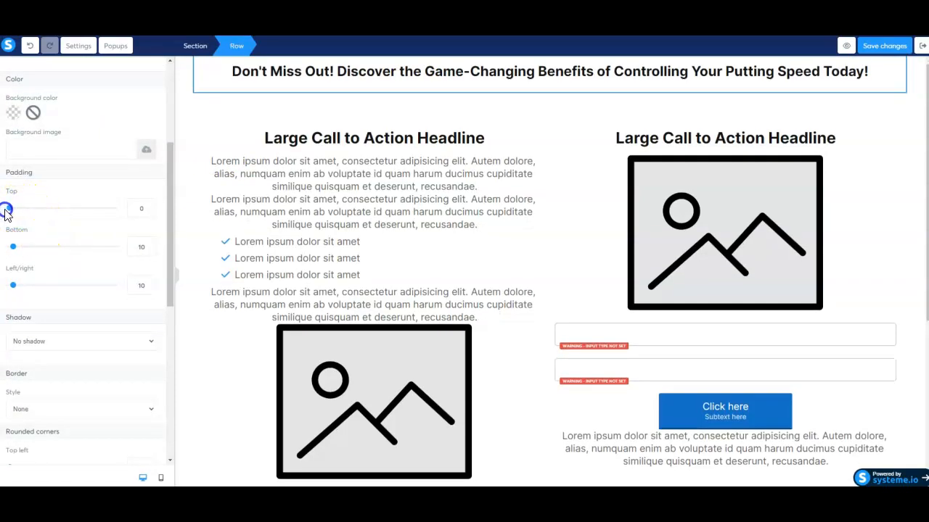
{"action": "left_click_drag", "start_coordinate": [13, 246], "coordinate": [9, 251]}
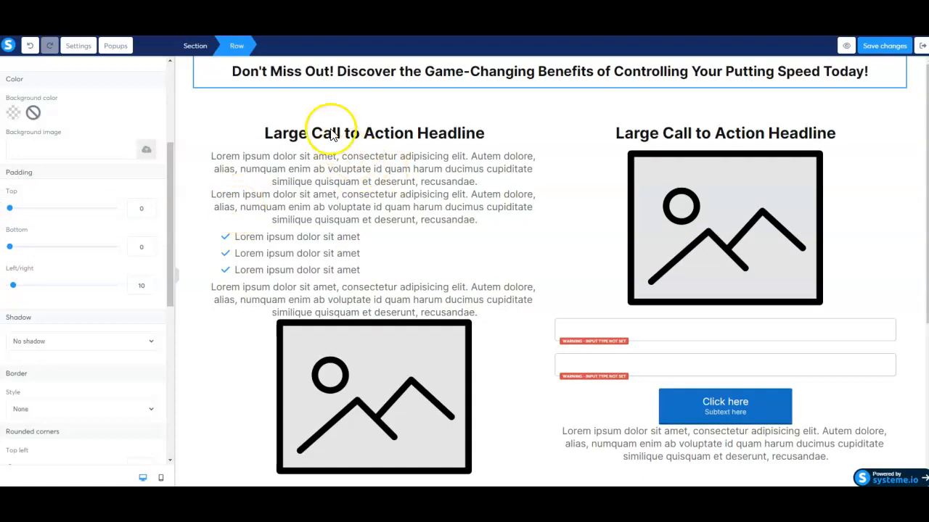
{"action": "left_click", "coordinate": [188, 71]}
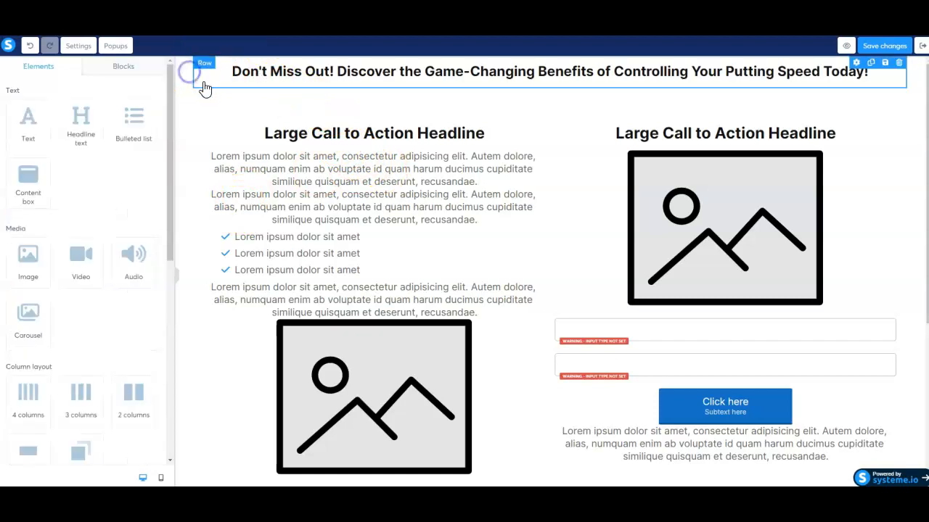
Inspect the headline text, then select the two-column row below the banner.
{"action": "triple_click", "coordinate": [330, 76]}
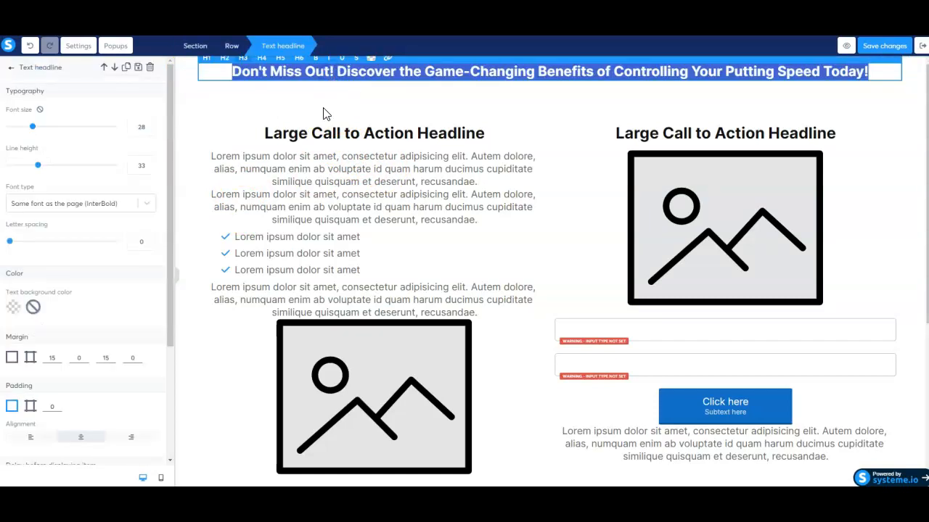
{"action": "scroll", "coordinate": [97, 208], "scroll_direction": "down", "scroll_amount": 1}
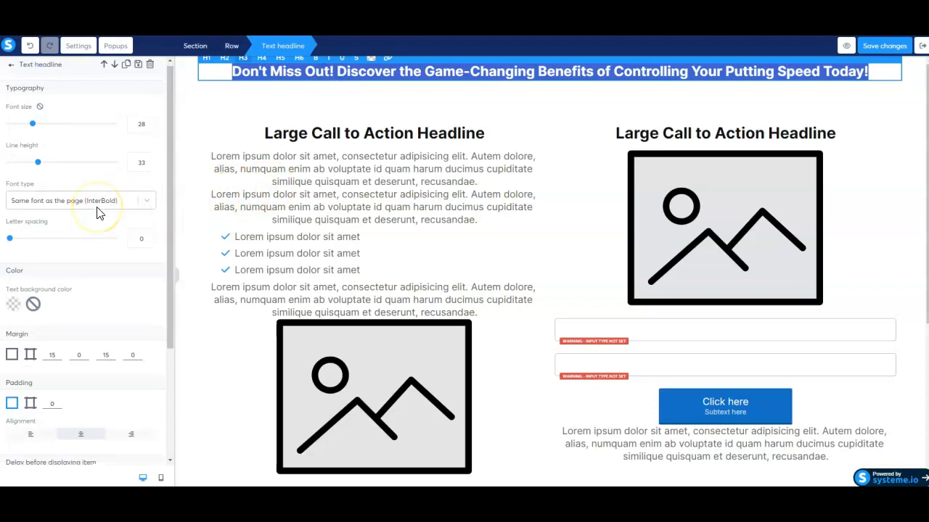
{"action": "scroll", "coordinate": [100, 212], "scroll_direction": "down", "scroll_amount": 3}
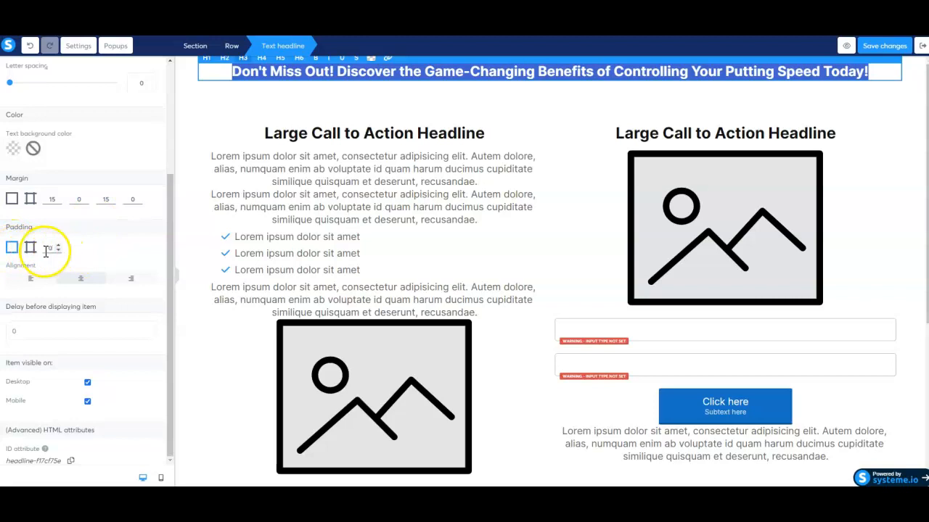
{"action": "left_click", "coordinate": [211, 125]}
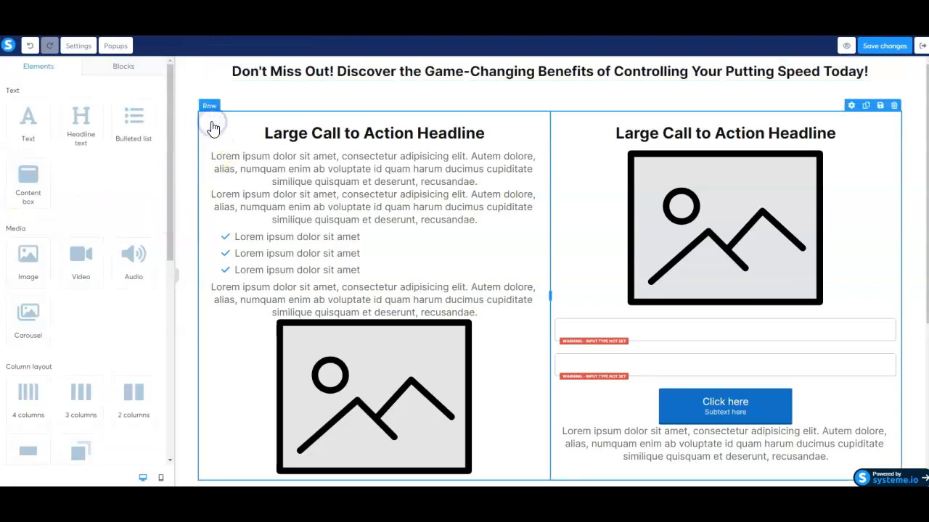
Open the section's background colour picker and try opacity values before returning to transparent.
{"action": "left_click", "coordinate": [190, 85]}
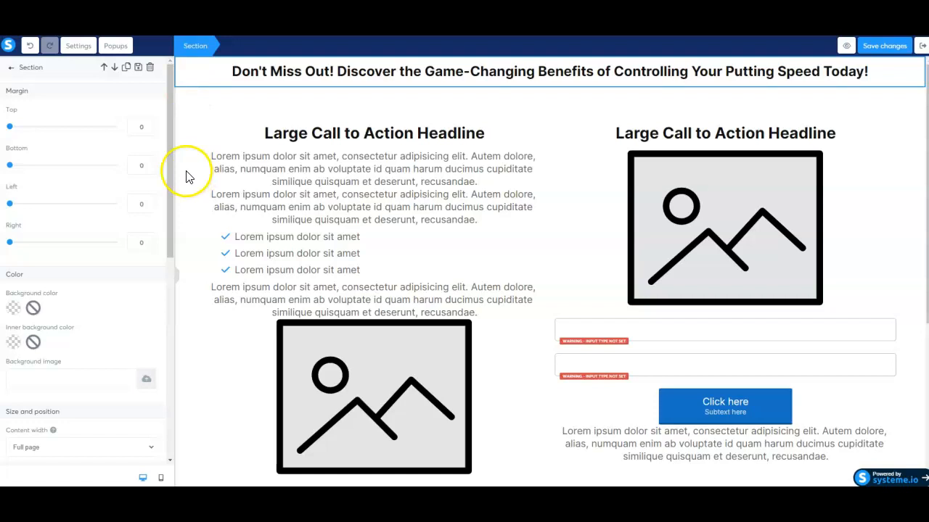
{"action": "left_click", "coordinate": [14, 310]}
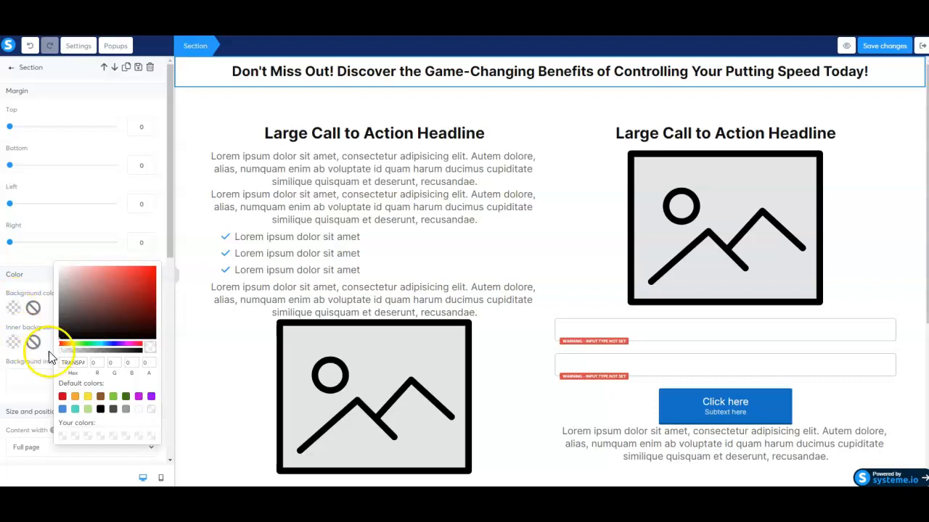
{"action": "left_click", "coordinate": [71, 364]}
{"action": "double_click", "coordinate": [72, 364]}
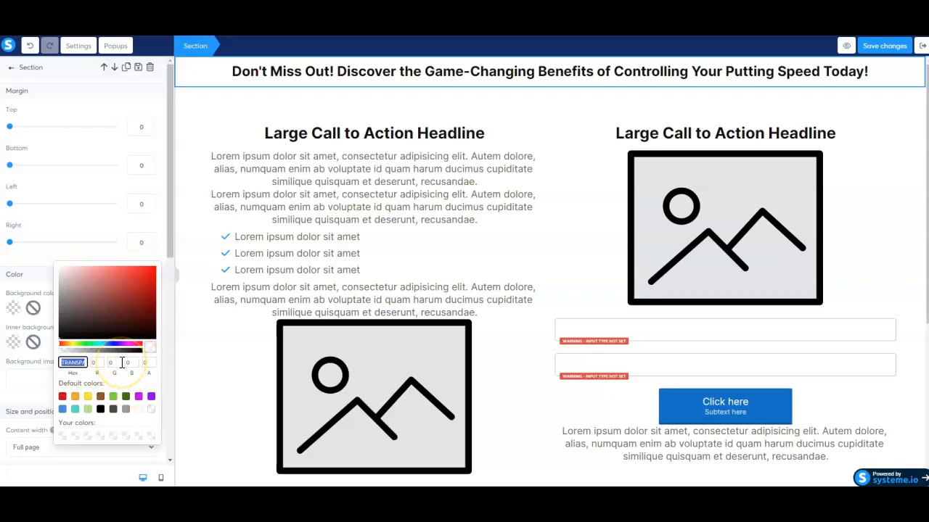
{"action": "left_click", "coordinate": [75, 351]}
{"action": "left_click", "coordinate": [134, 352]}
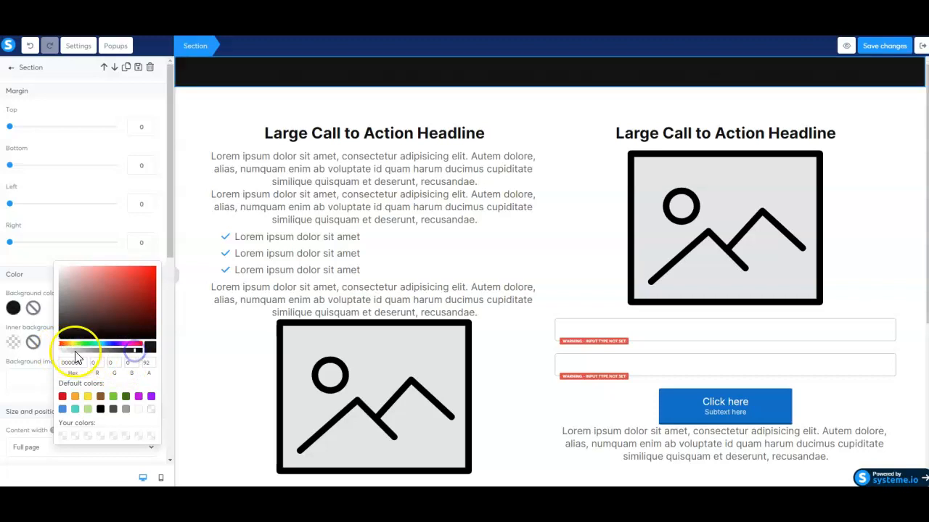
{"action": "left_click_drag", "start_coordinate": [114, 355], "coordinate": [65, 351]}
{"action": "left_click", "coordinate": [60, 354]}
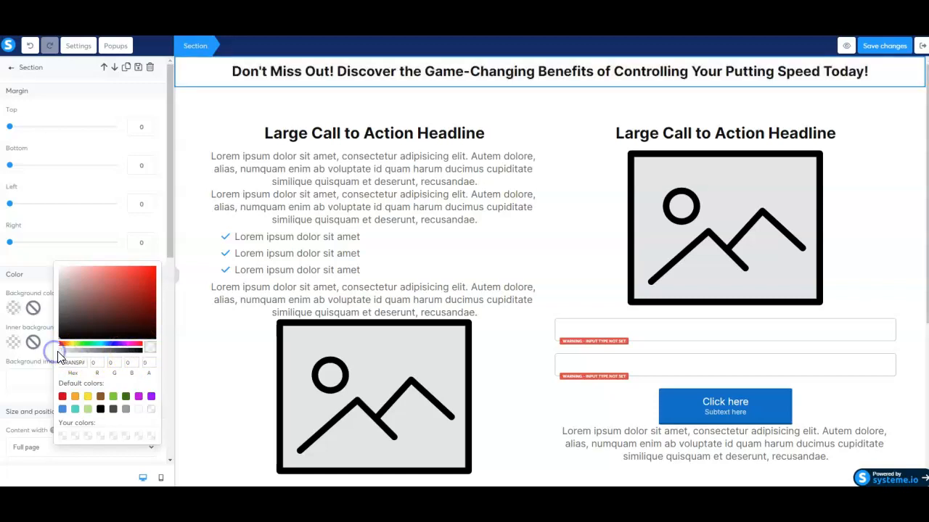
{"action": "left_click", "coordinate": [78, 361]}
Enter hex 00205B as the section background and close the picker.
{"action": "double_click", "coordinate": [78, 362]}
{"action": "double_click", "coordinate": [67, 362]}
{"action": "type", "text": "00205B"}
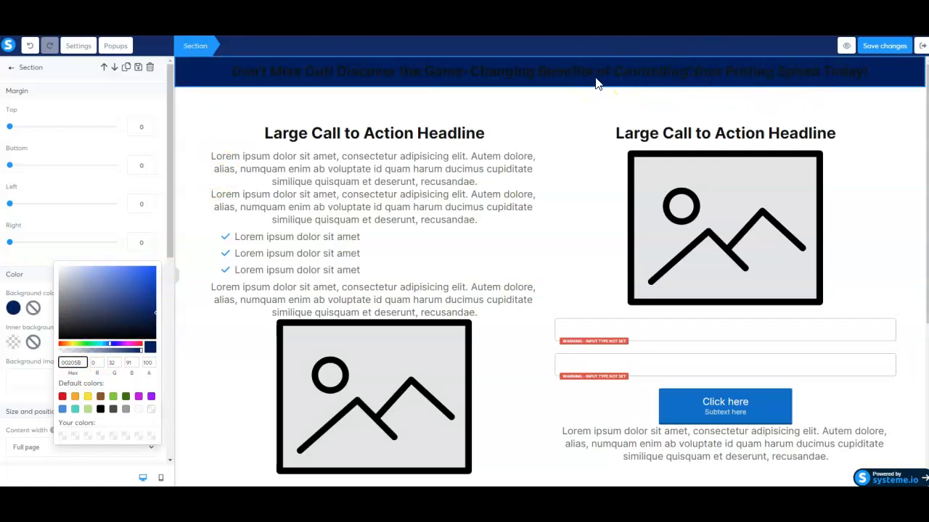
{"action": "left_click", "coordinate": [579, 127]}
{"action": "left_click", "coordinate": [213, 97]}
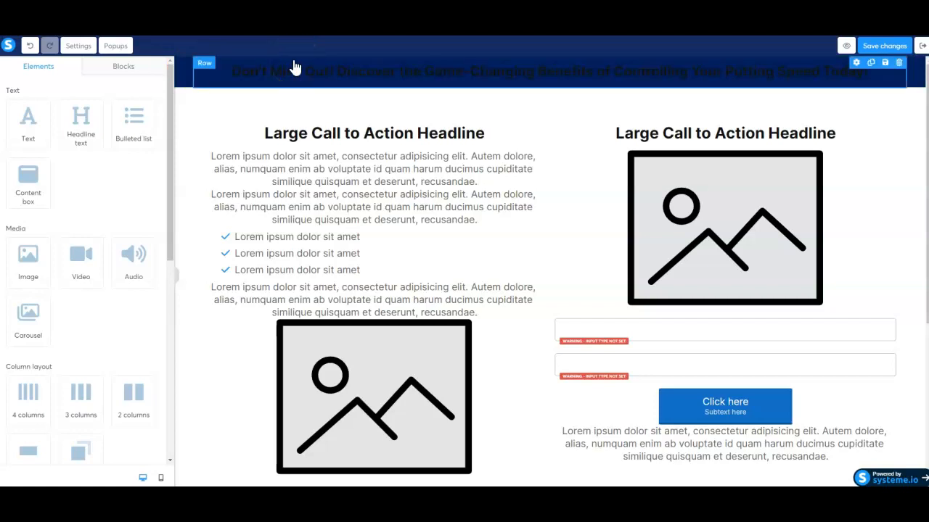
{"action": "left_click", "coordinate": [322, 67]}
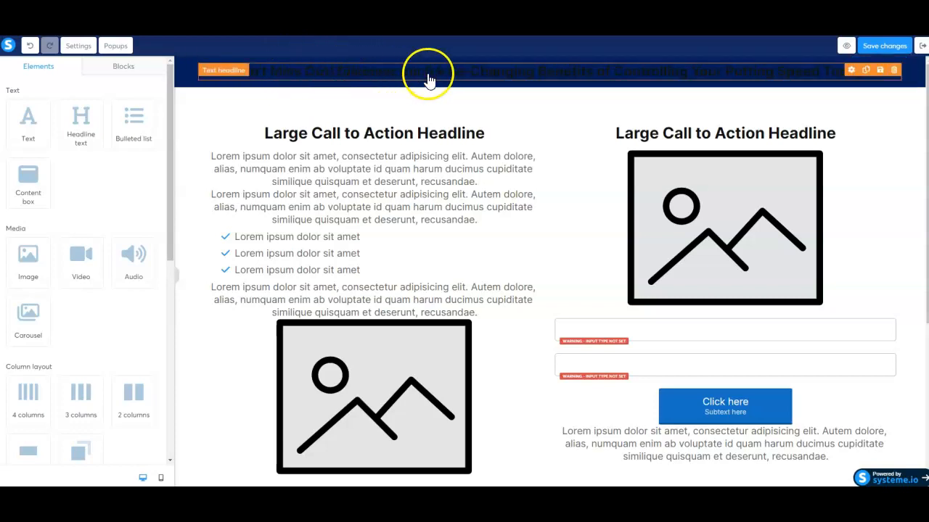
{"action": "left_click", "coordinate": [488, 74]}
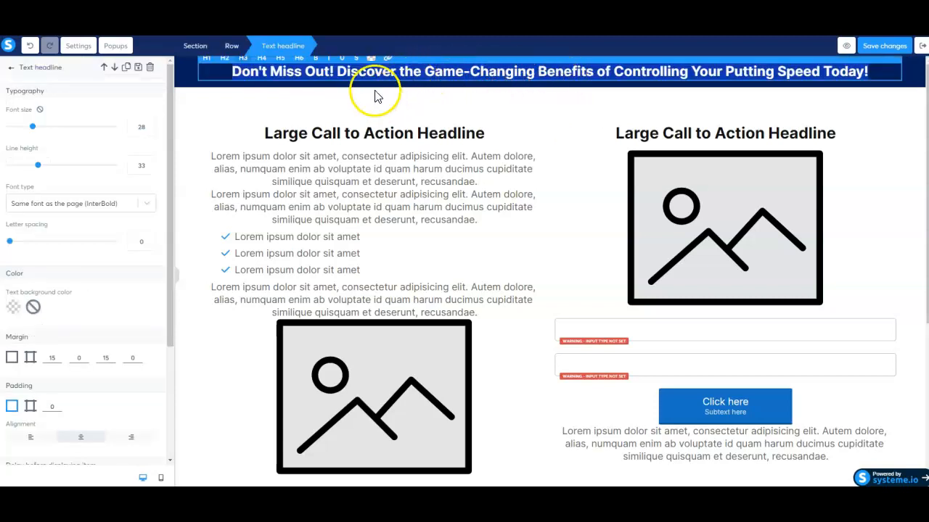
{"action": "scroll", "coordinate": [78, 162], "scroll_direction": "down", "scroll_amount": 2}
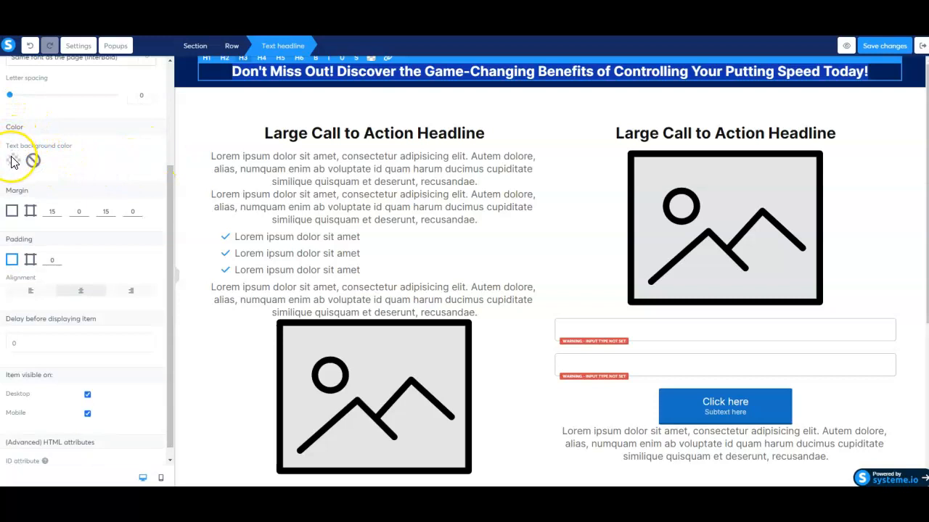
{"action": "scroll", "coordinate": [11, 161], "scroll_direction": "down", "scroll_amount": 1}
{"action": "scroll", "coordinate": [11, 161], "scroll_direction": "up", "scroll_amount": 3}
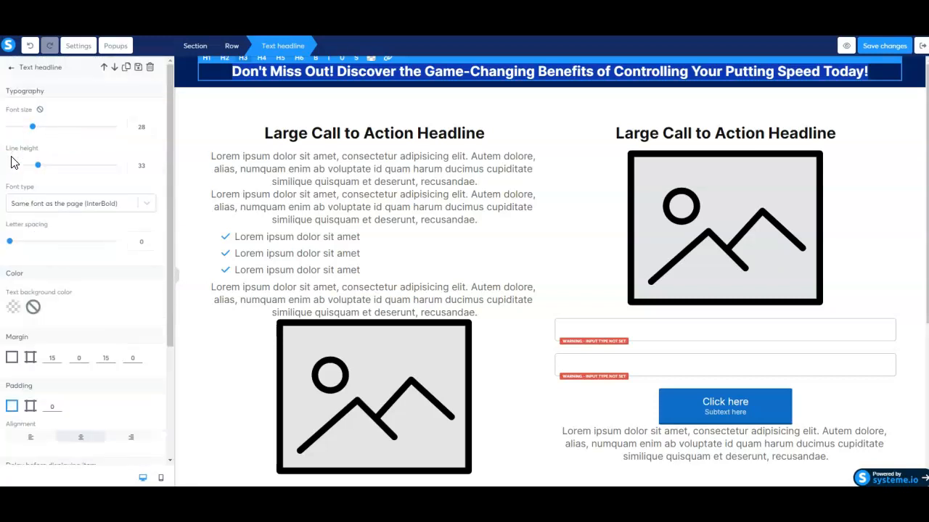
{"action": "scroll", "coordinate": [11, 162], "scroll_direction": "down", "scroll_amount": 3}
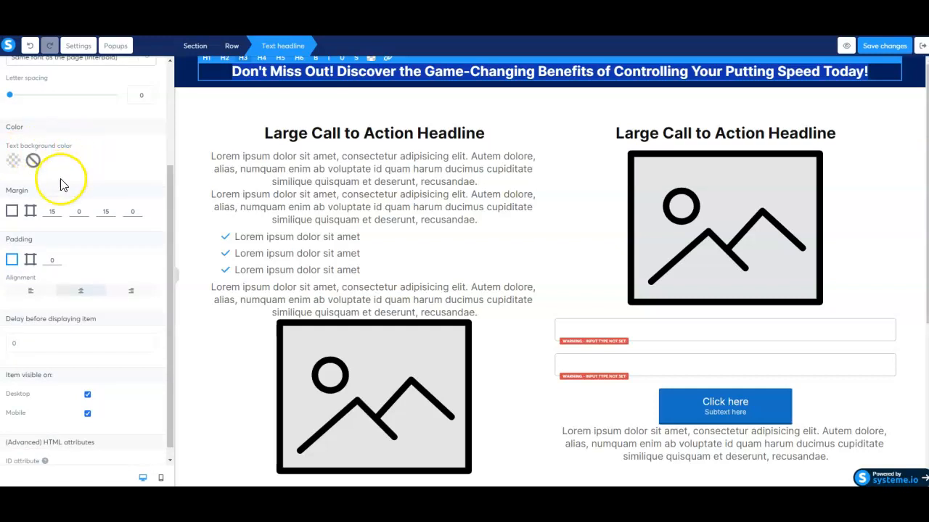
{"action": "left_click", "coordinate": [12, 162]}
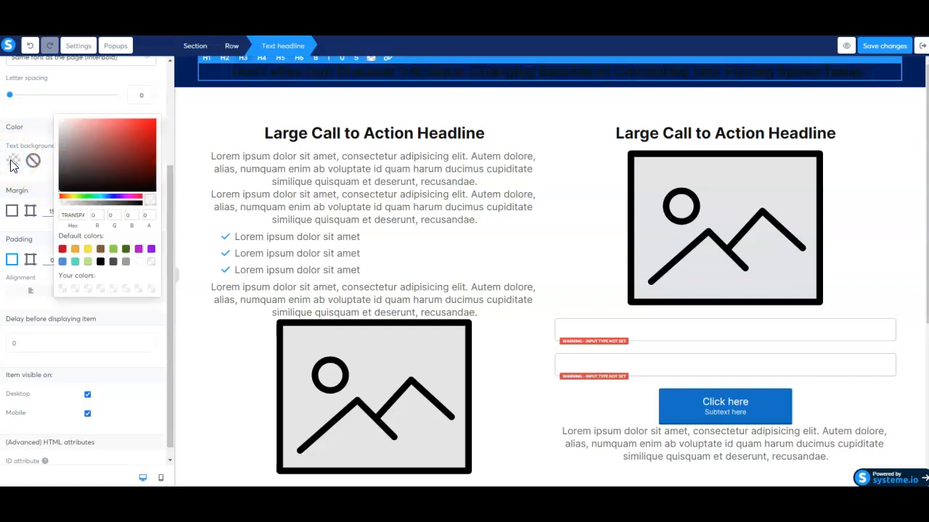
{"action": "left_click", "coordinate": [138, 262]}
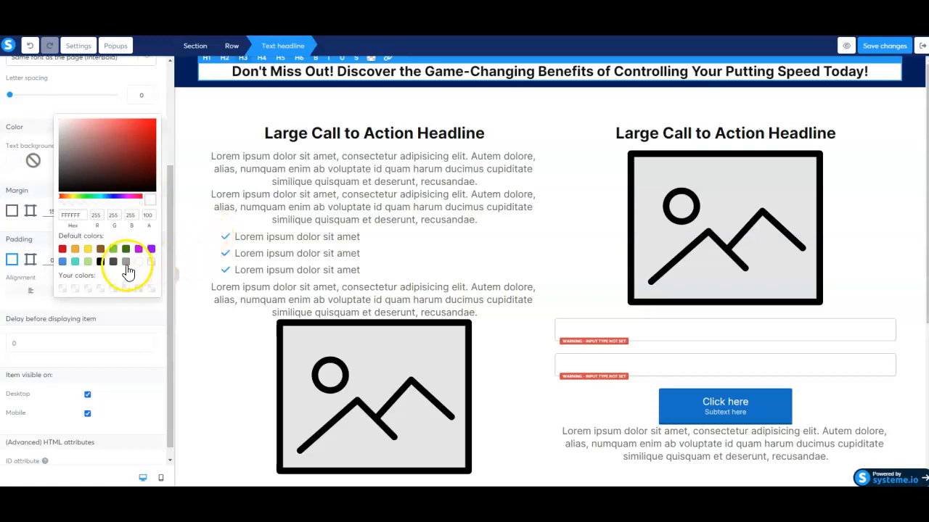
{"action": "left_click", "coordinate": [244, 111]}
{"action": "left_click", "coordinate": [187, 82]}
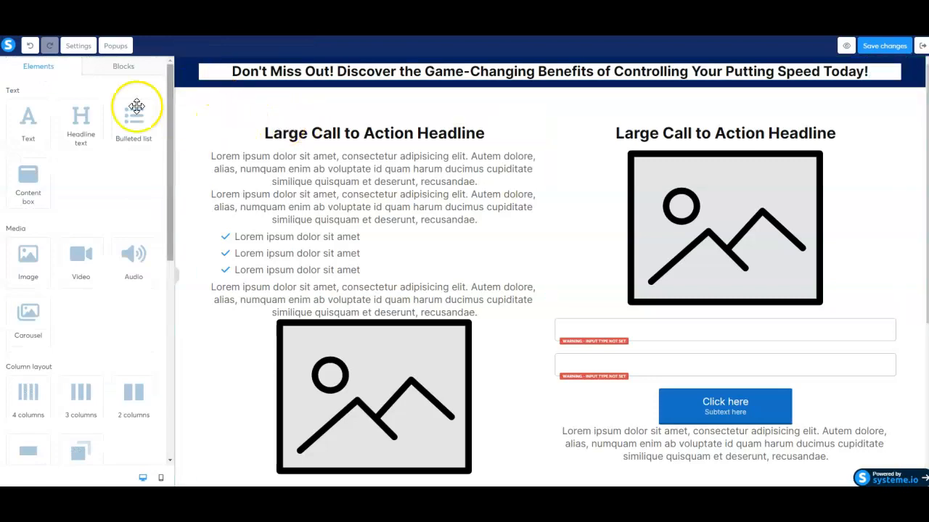
{"action": "left_click", "coordinate": [30, 46]}
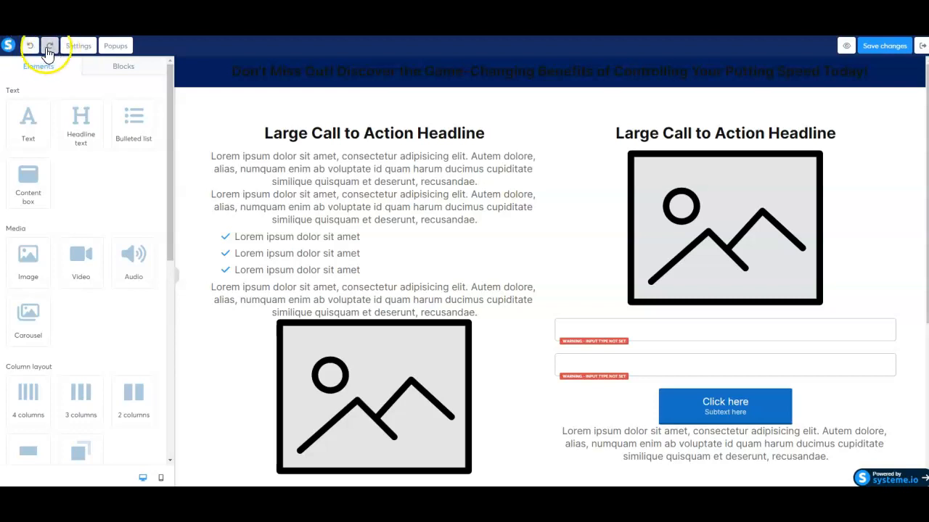
Colour the banner headline text white (FFFFFF).
{"action": "left_click", "coordinate": [328, 72]}
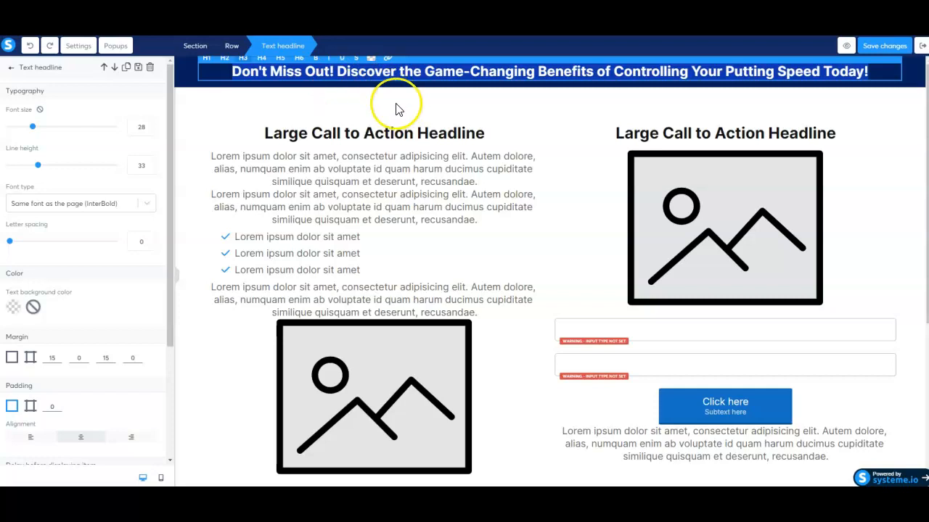
{"action": "left_click", "coordinate": [371, 58]}
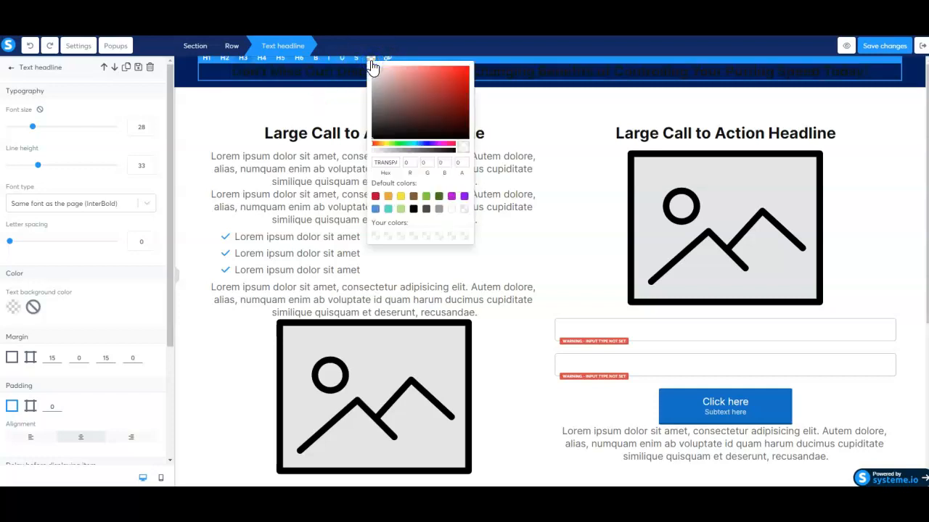
{"action": "left_click", "coordinate": [451, 210]}
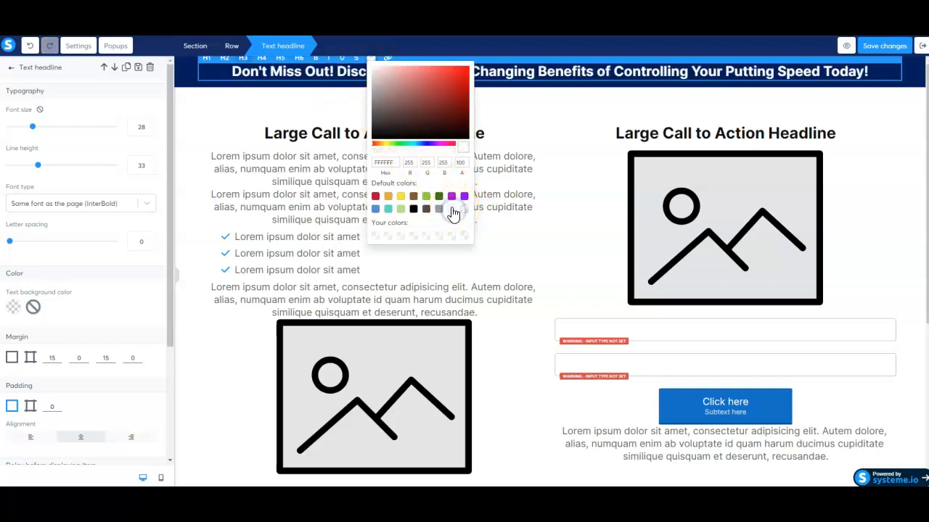
{"action": "left_click", "coordinate": [206, 109]}
{"action": "left_click", "coordinate": [231, 166]}
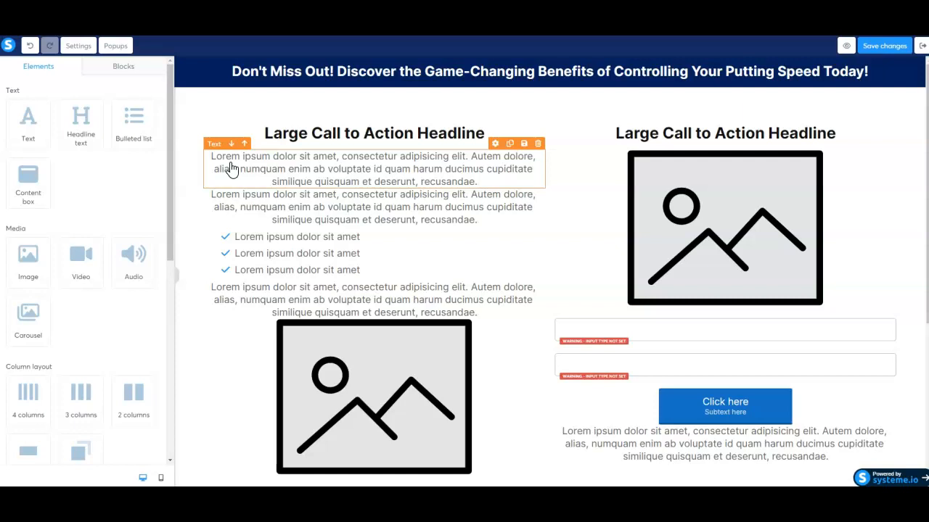
{"action": "left_click", "coordinate": [239, 114]}
{"action": "left_click", "coordinate": [259, 72]}
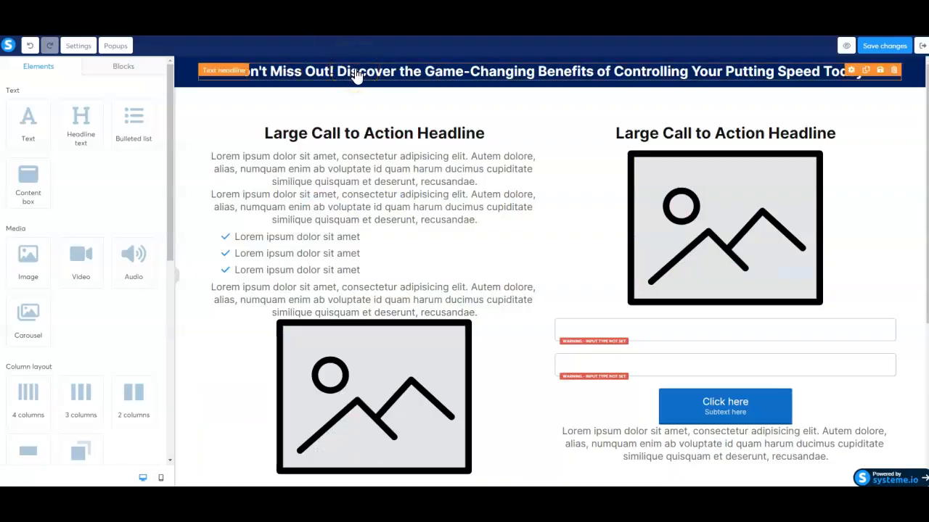
Set the banner headline to H4: 24 px font, 28 line height.
{"action": "left_click", "coordinate": [356, 76]}
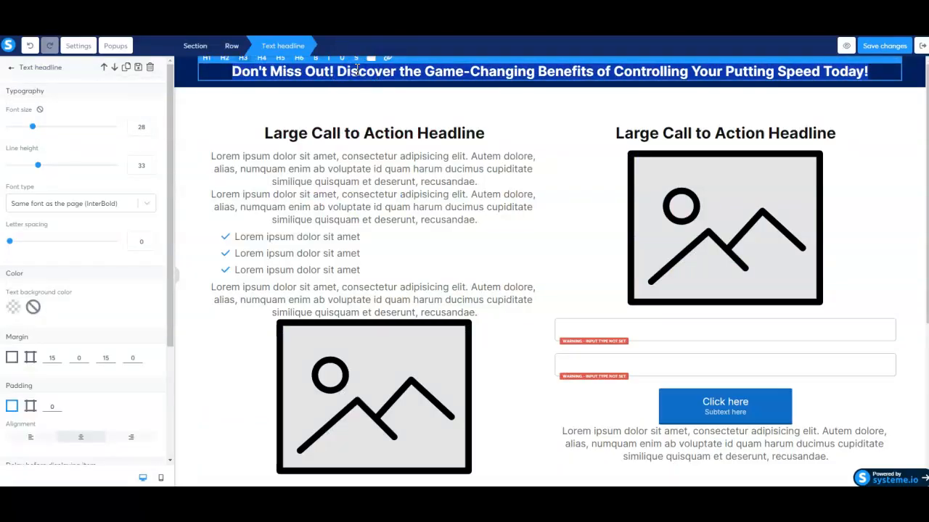
{"action": "left_click", "coordinate": [262, 58]}
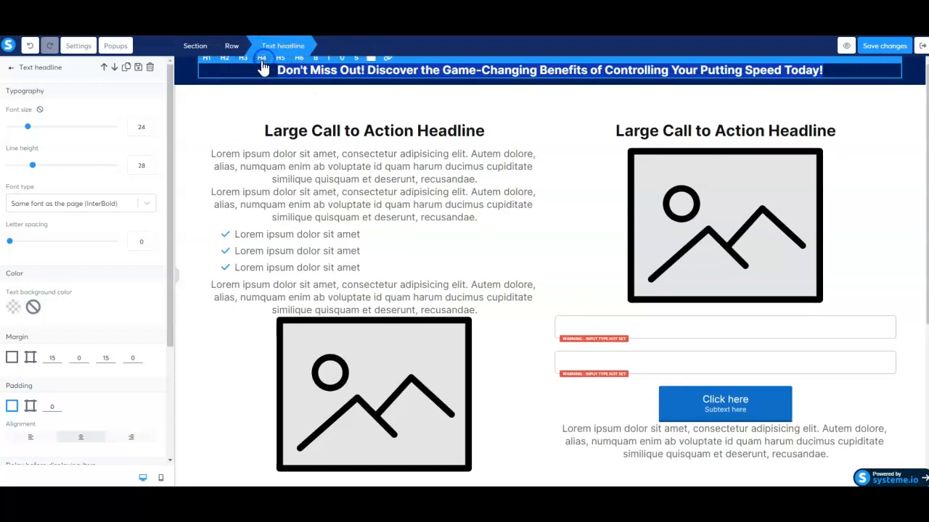
{"action": "left_click", "coordinate": [279, 58]}
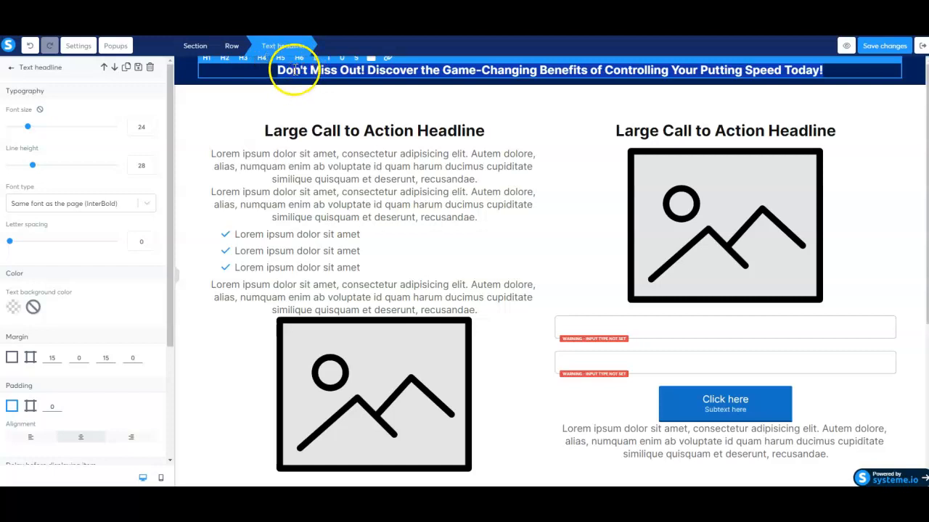
{"action": "left_click", "coordinate": [314, 71]}
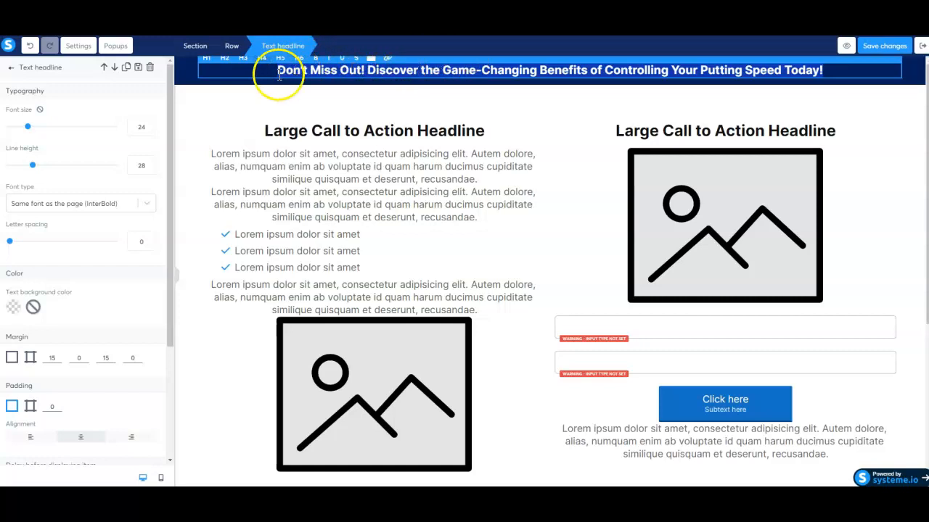
{"action": "scroll", "coordinate": [111, 187], "scroll_direction": "down", "scroll_amount": 1}
{"action": "scroll", "coordinate": [112, 185], "scroll_direction": "down", "scroll_amount": 3}
{"action": "scroll", "coordinate": [111, 187], "scroll_direction": "up", "scroll_amount": 4}
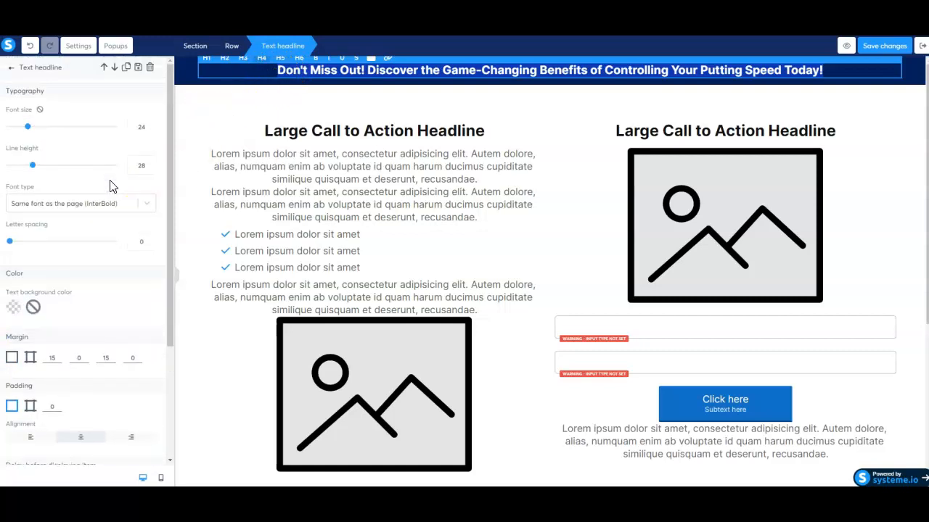
{"action": "left_click", "coordinate": [187, 85]}
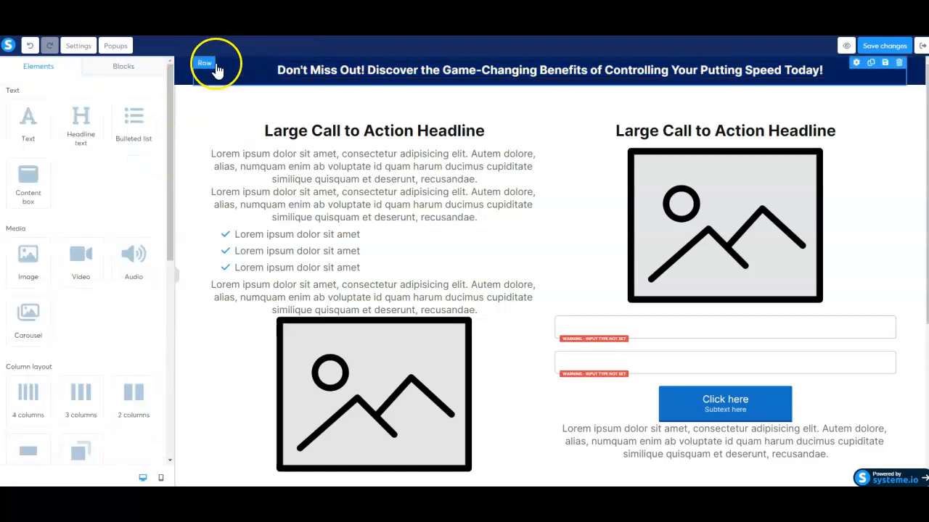
Set the banner row's top padding to 31.
{"action": "left_click", "coordinate": [205, 63]}
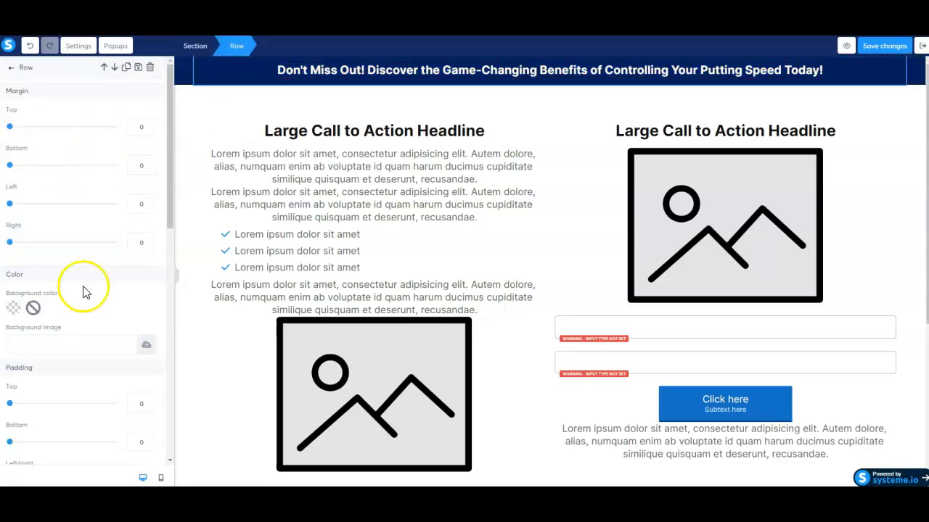
{"action": "scroll", "coordinate": [82, 319], "scroll_direction": "down", "scroll_amount": 1}
{"action": "left_click_drag", "start_coordinate": [11, 356], "coordinate": [20, 357]}
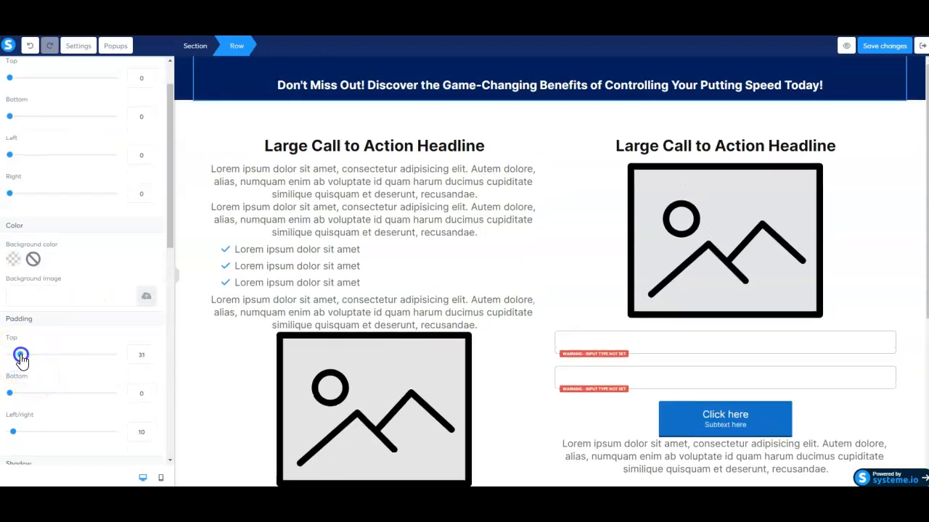
{"action": "left_click", "coordinate": [295, 86]}
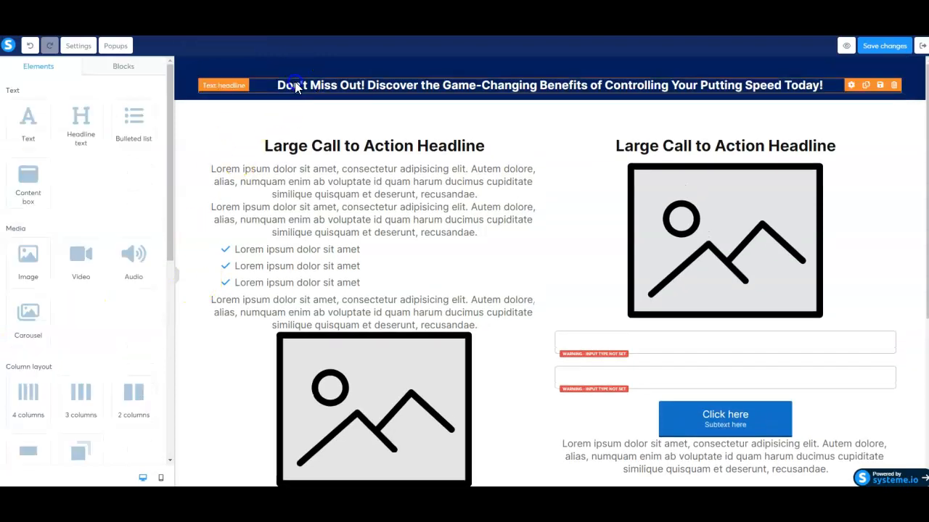
Reduce the banner headline to H5: 20 px font, 24 line height.
{"action": "left_click", "coordinate": [300, 87]}
{"action": "left_click", "coordinate": [216, 81]}
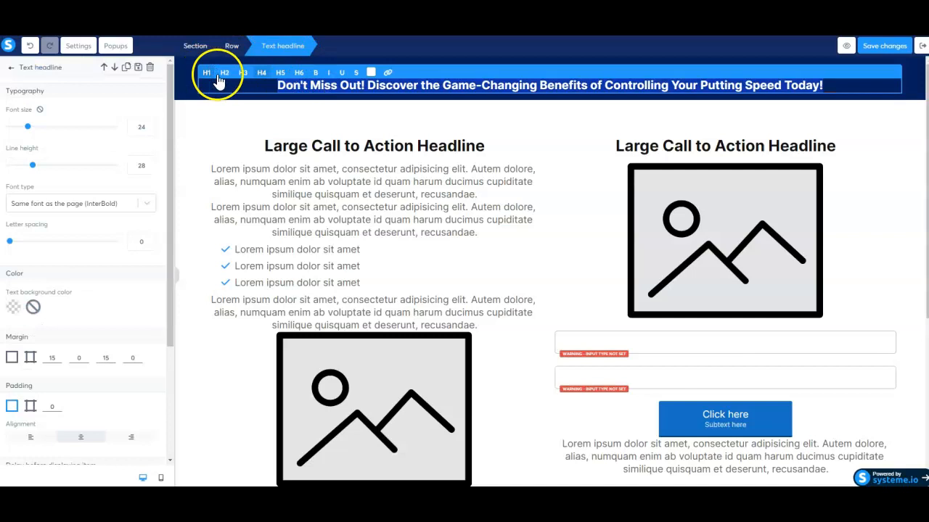
{"action": "left_click_drag", "start_coordinate": [279, 85], "coordinate": [364, 85]}
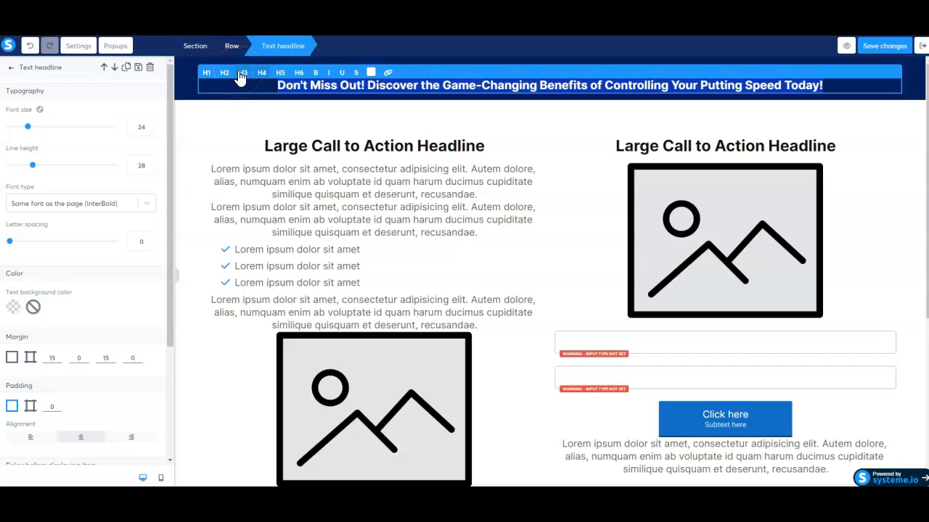
{"action": "left_click", "coordinate": [299, 85]}
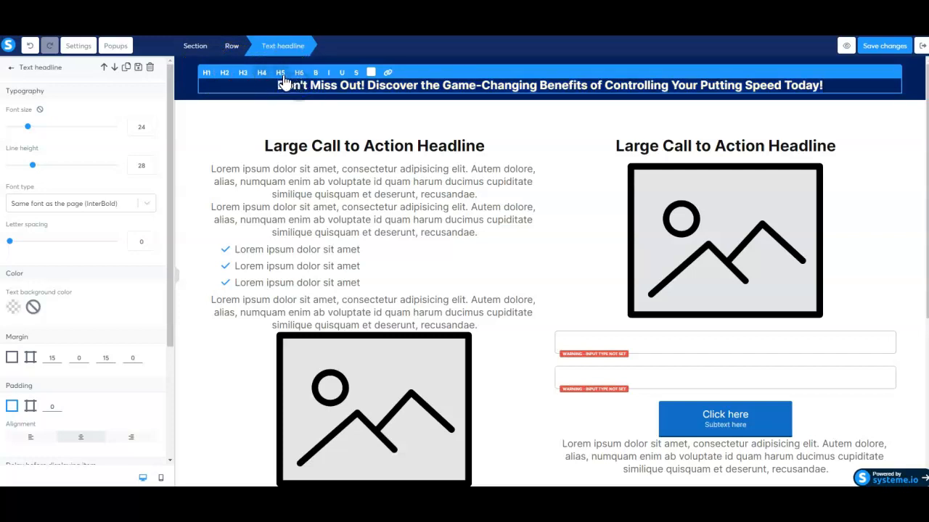
{"action": "left_click", "coordinate": [281, 74]}
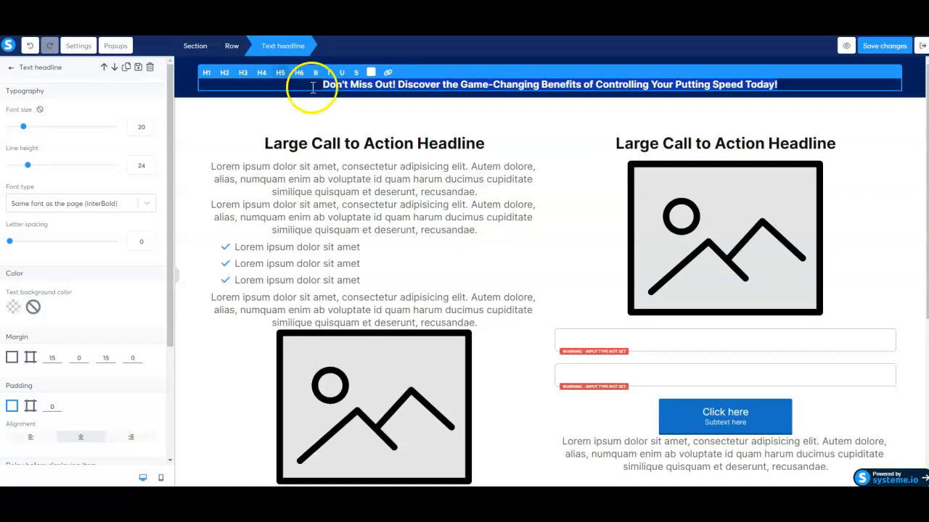
{"action": "left_click", "coordinate": [321, 110]}
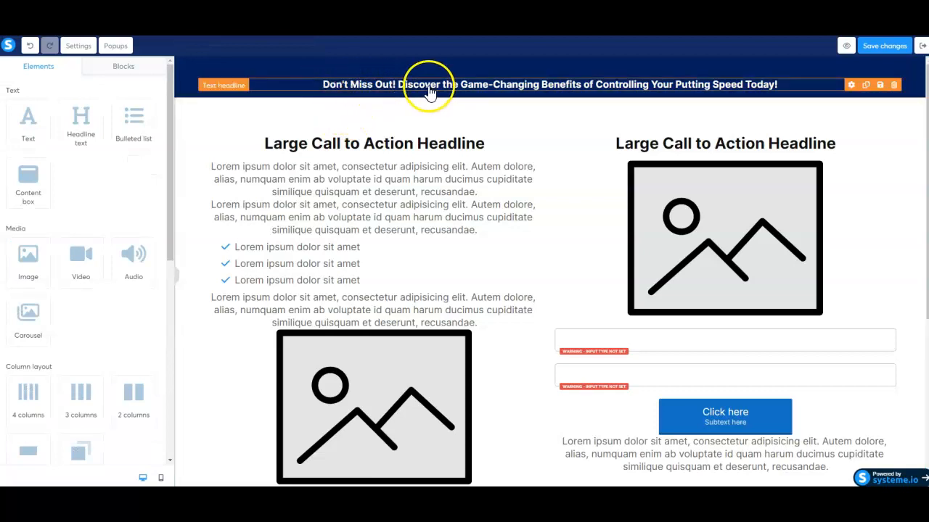
{"action": "left_click", "coordinate": [447, 84]}
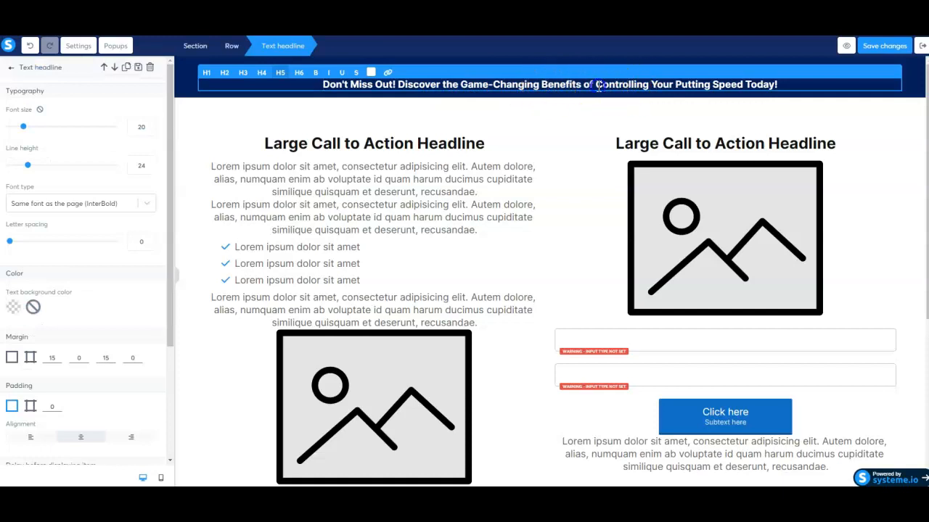
{"action": "left_click", "coordinate": [316, 73]}
Make the words 'Controlling Your Putting' in the banner headline yellow (F8E71C).
{"action": "left_click", "coordinate": [464, 100]}
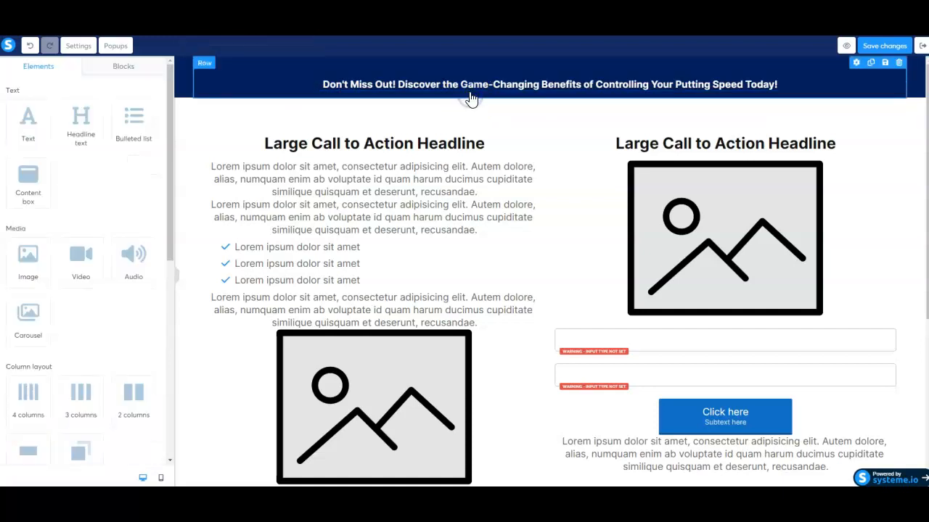
{"action": "left_click", "coordinate": [568, 87]}
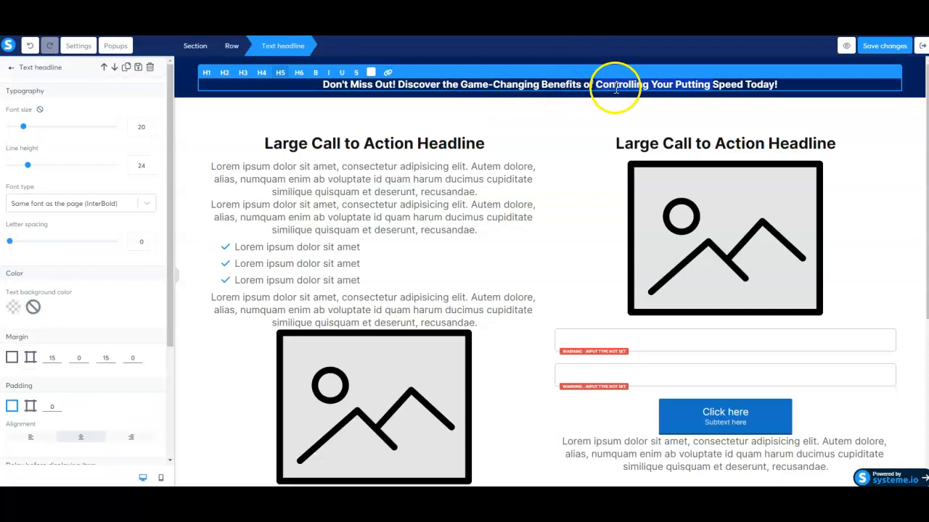
{"action": "left_click", "coordinate": [370, 73]}
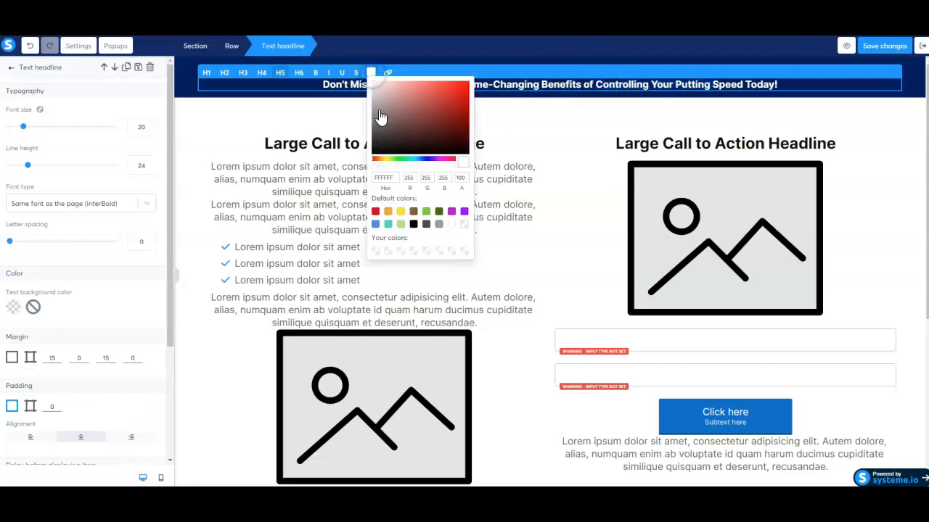
{"action": "left_click", "coordinate": [400, 212]}
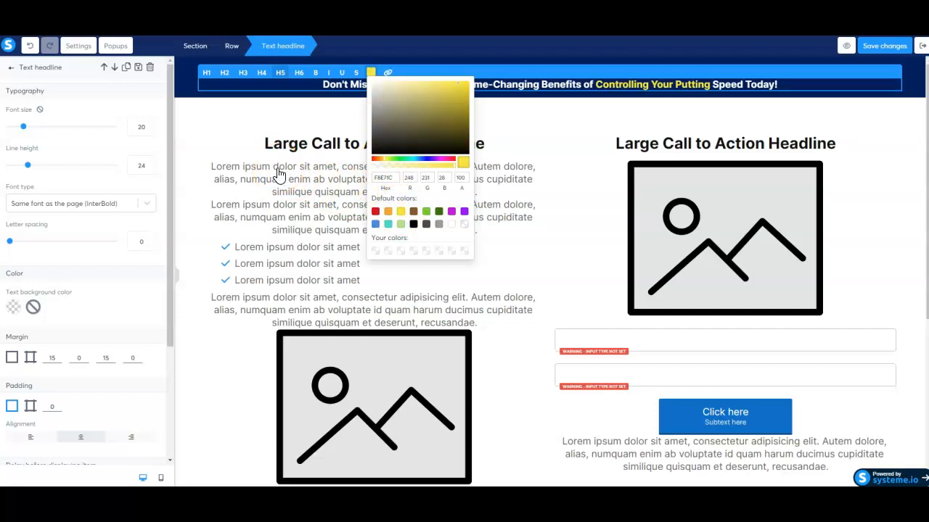
{"action": "left_click", "coordinate": [242, 138]}
{"action": "left_click", "coordinate": [191, 92]}
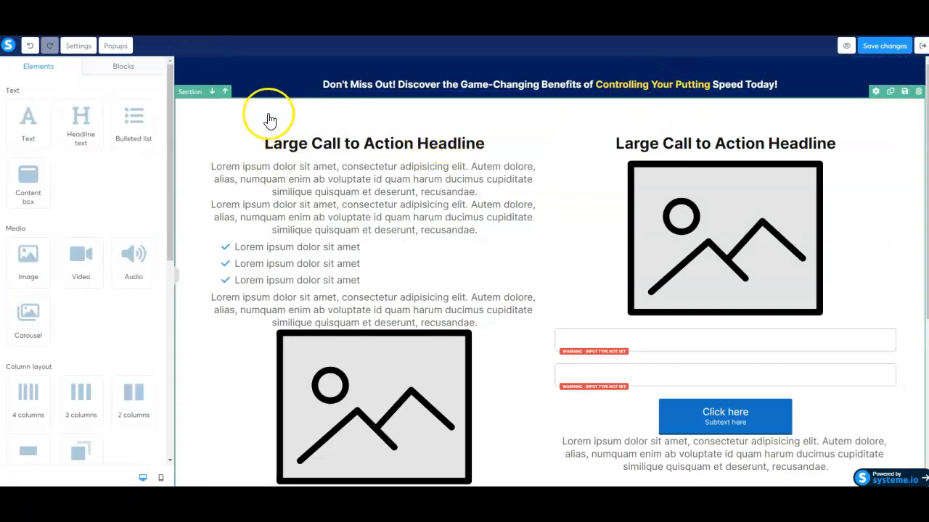
Set the banner row's top padding back to 0.
{"action": "left_click", "coordinate": [208, 81]}
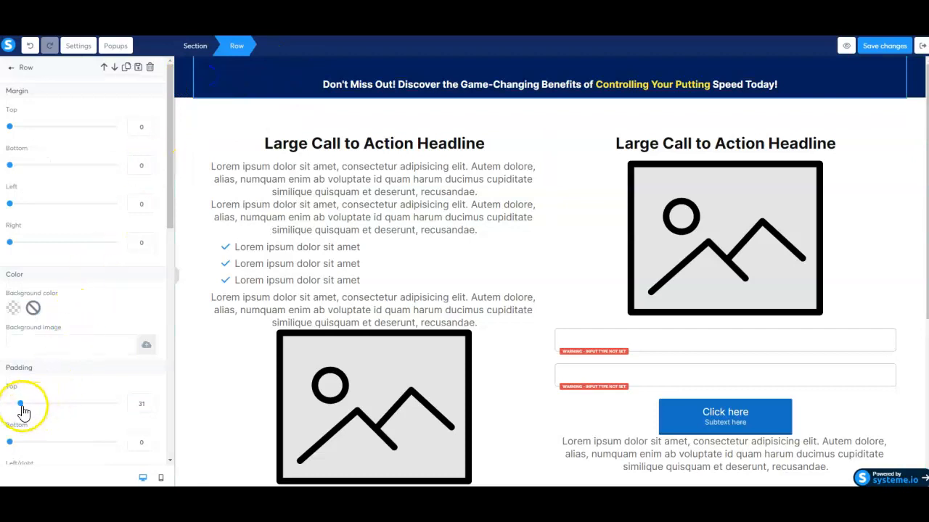
{"action": "left_click_drag", "start_coordinate": [22, 407], "coordinate": [10, 404]}
{"action": "left_click", "coordinate": [204, 122]}
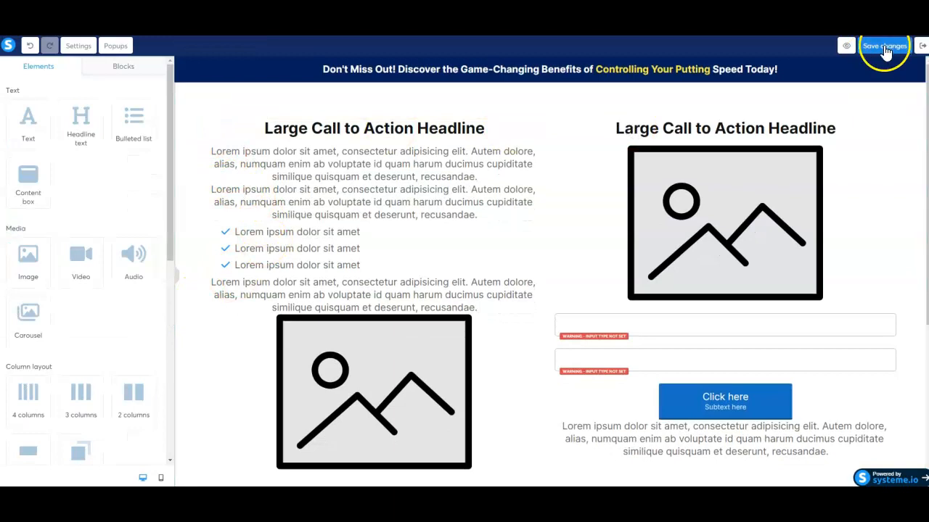
Preview the saved page and dismiss the preview notice to reveal the navy banner.
{"action": "left_click", "coordinate": [842, 47]}
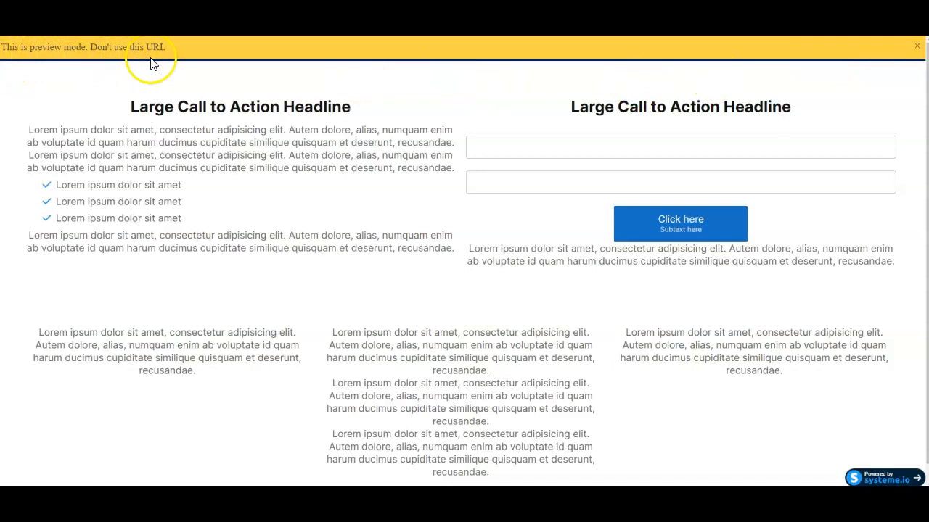
{"action": "scroll", "coordinate": [181, 125], "scroll_direction": "down", "scroll_amount": 1}
{"action": "scroll", "coordinate": [182, 126], "scroll_direction": "up", "scroll_amount": 1}
{"action": "left_click", "coordinate": [919, 48]}
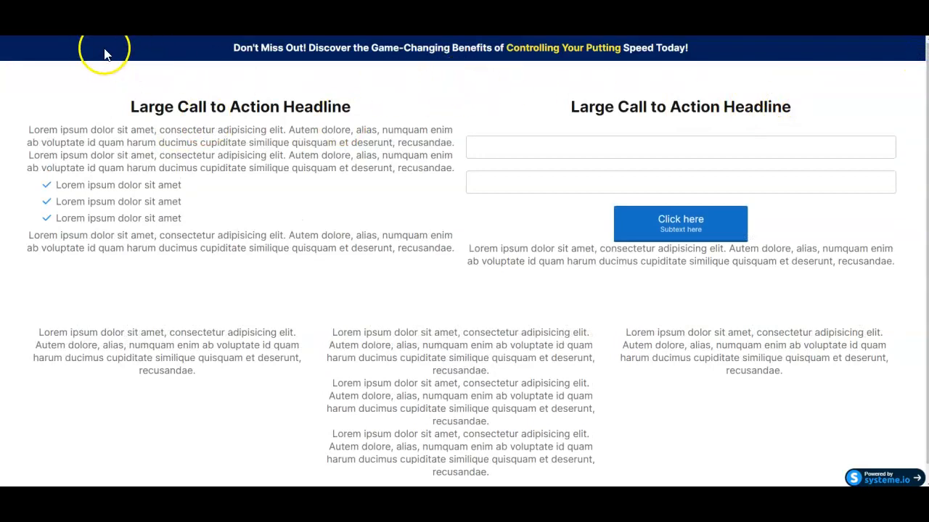